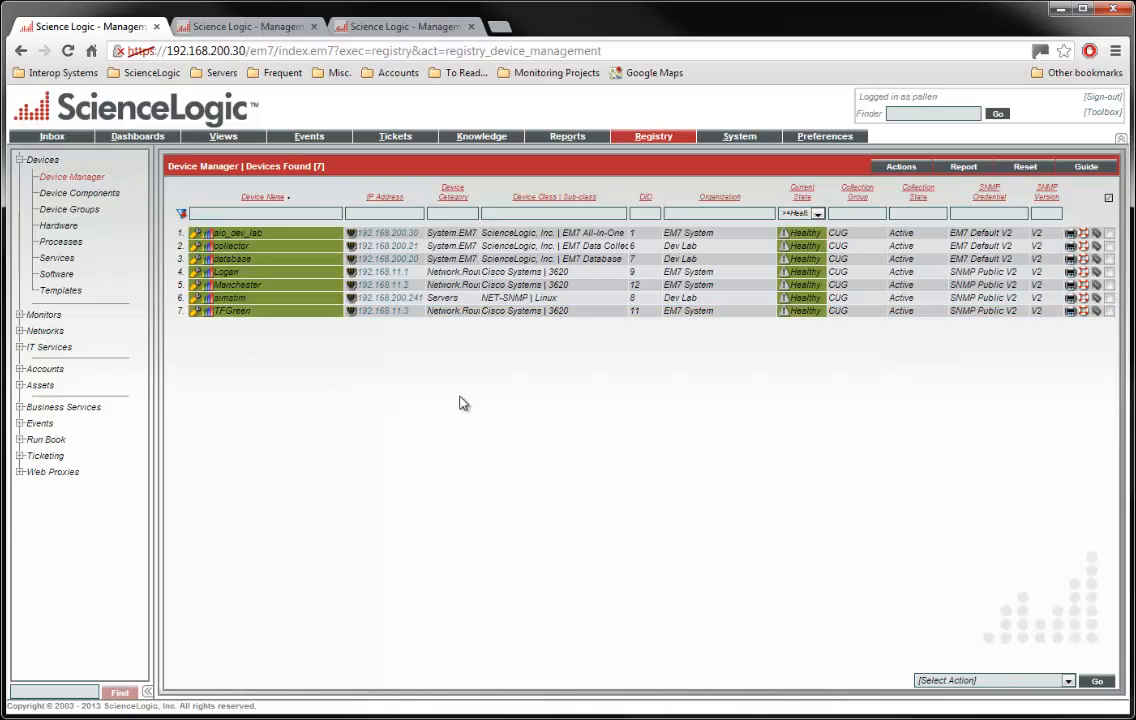
Open the Manchester router's device logs, filter them to Syslog messages and read through the first page of entries.
left_click(209, 288)
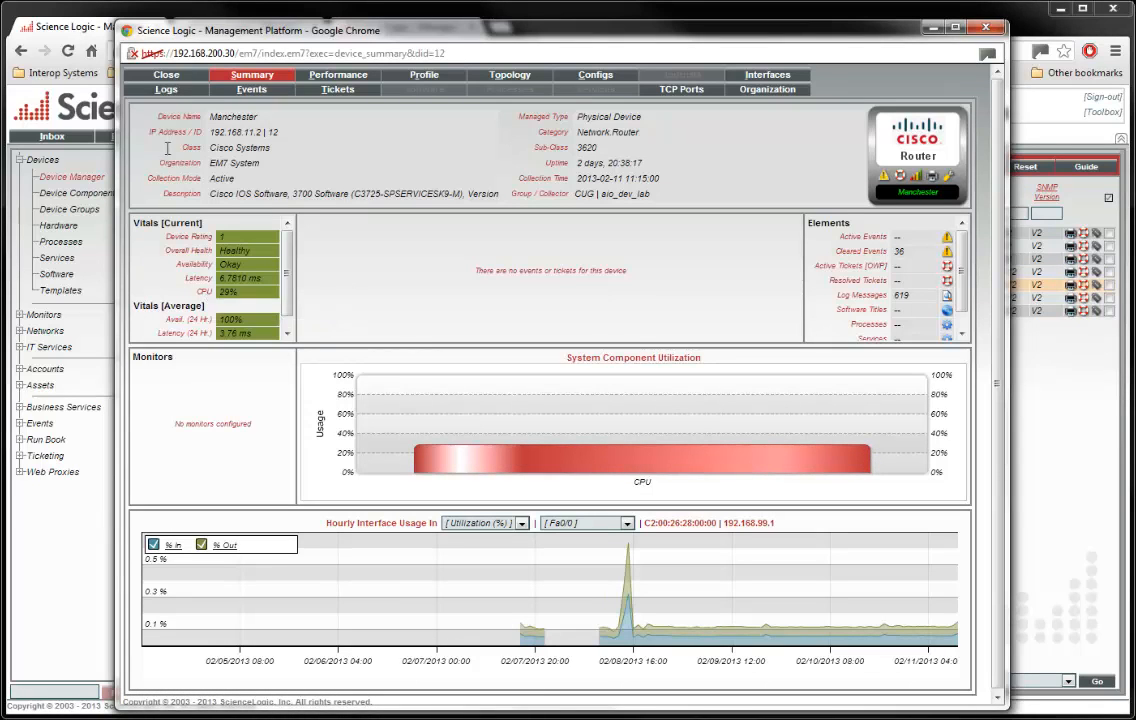
left_click(166, 89)
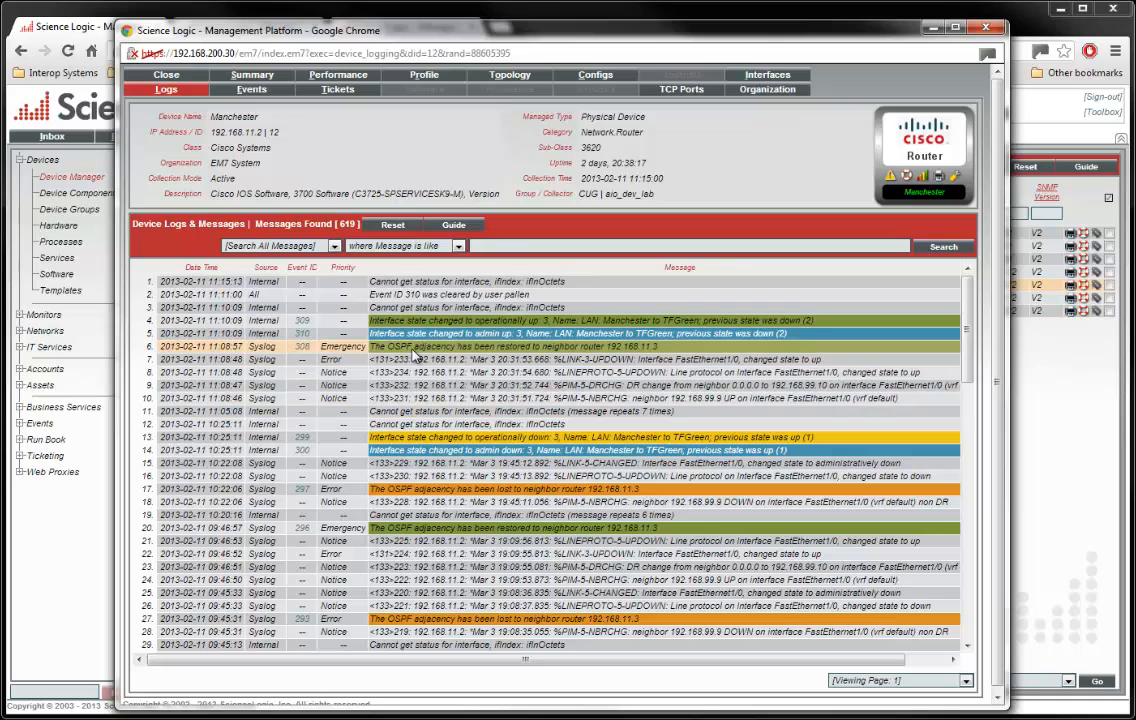
left_click(280, 245)
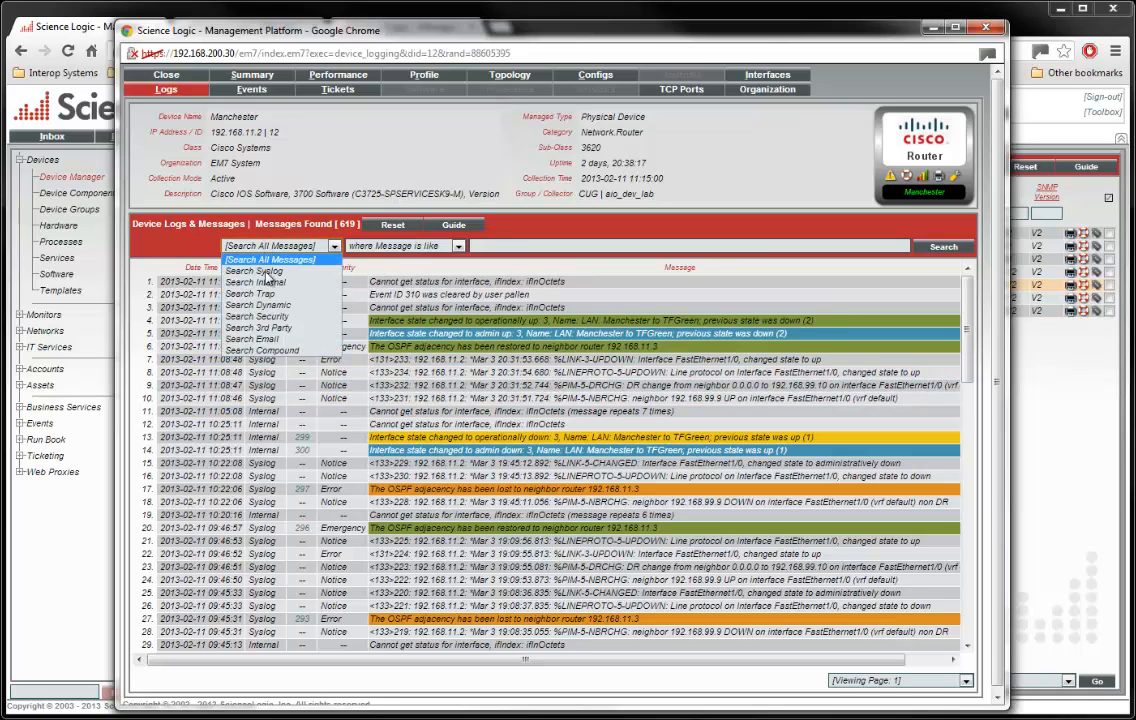
left_click(262, 272)
left_click(942, 246)
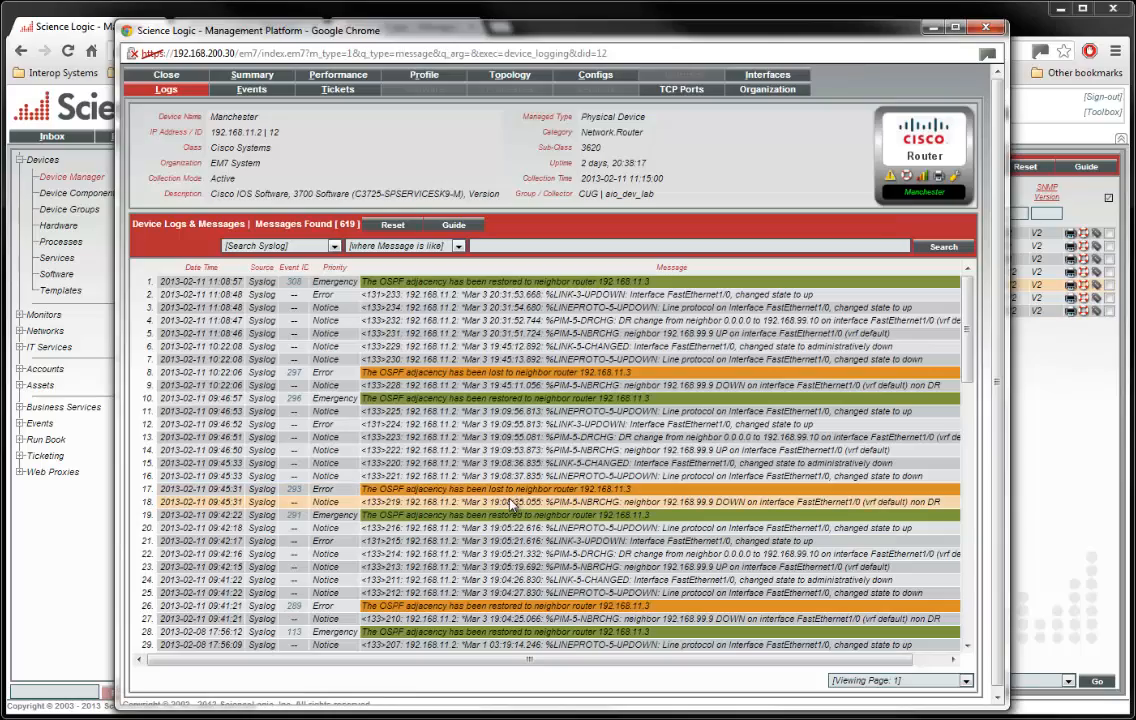
scroll(508, 498, "down", 3)
scroll(504, 491, "down", 6)
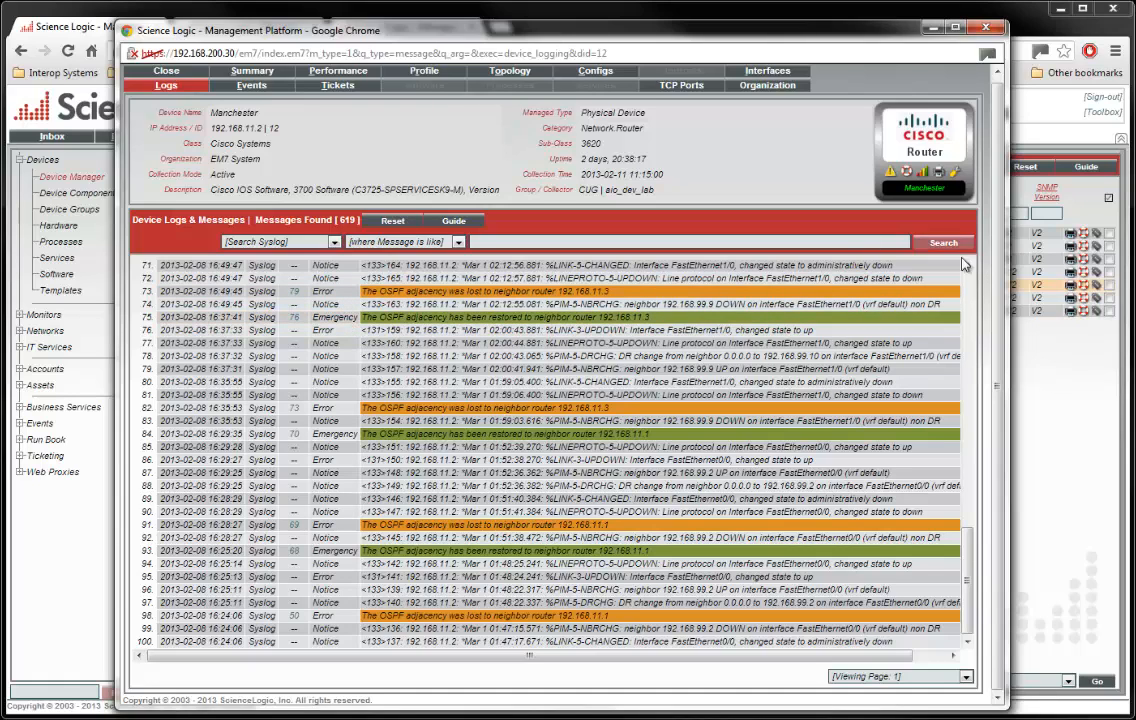
scroll(966, 285, "up", 5)
scroll(966, 285, "up", 2)
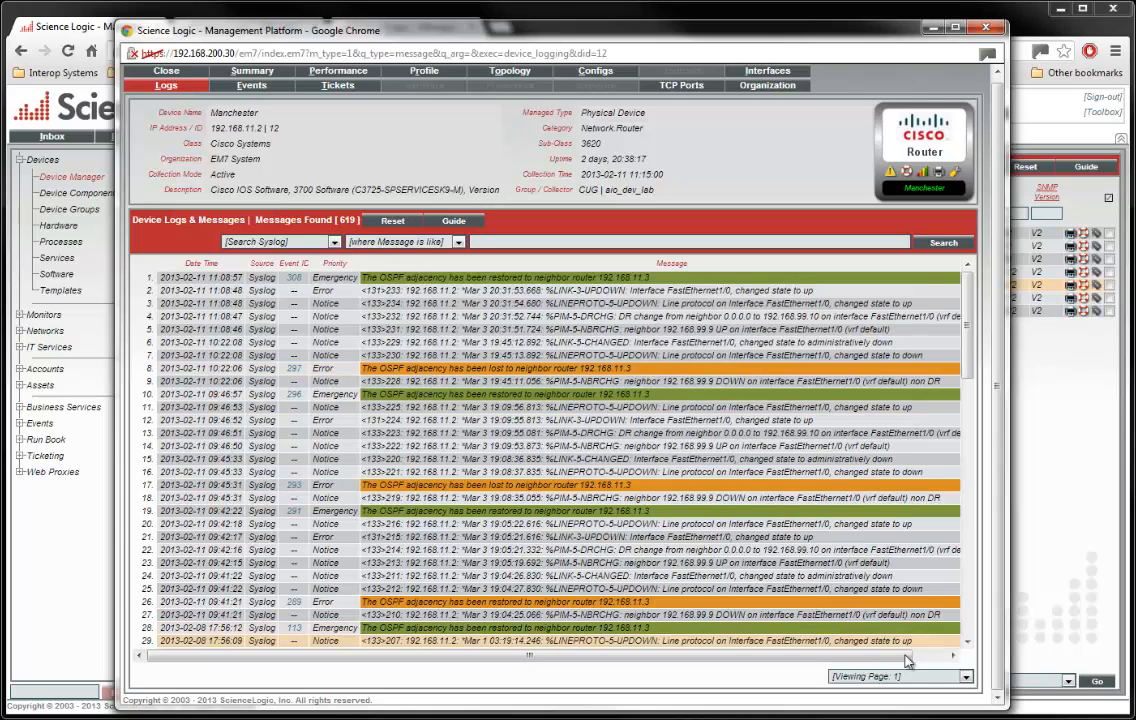
Close the device log window and open the "Cisco: OSPF Adjacency Loss" event policy from the Event Policy Manager.
left_click(941, 659)
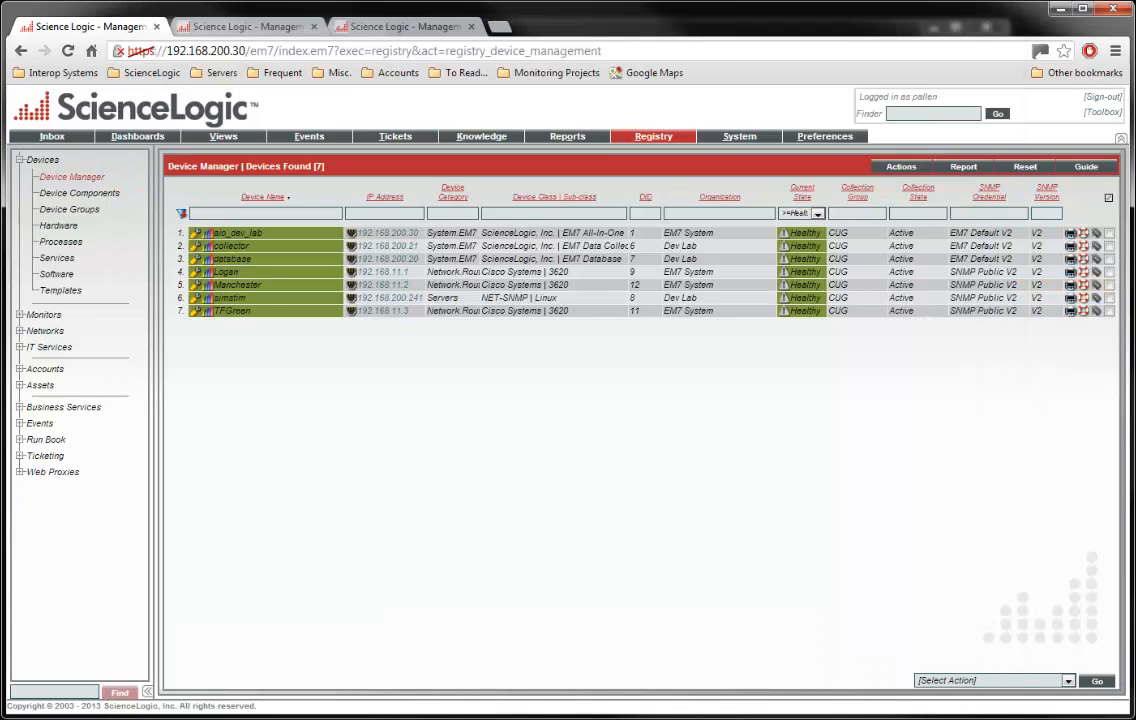
left_click(986, 27)
left_click(246, 30)
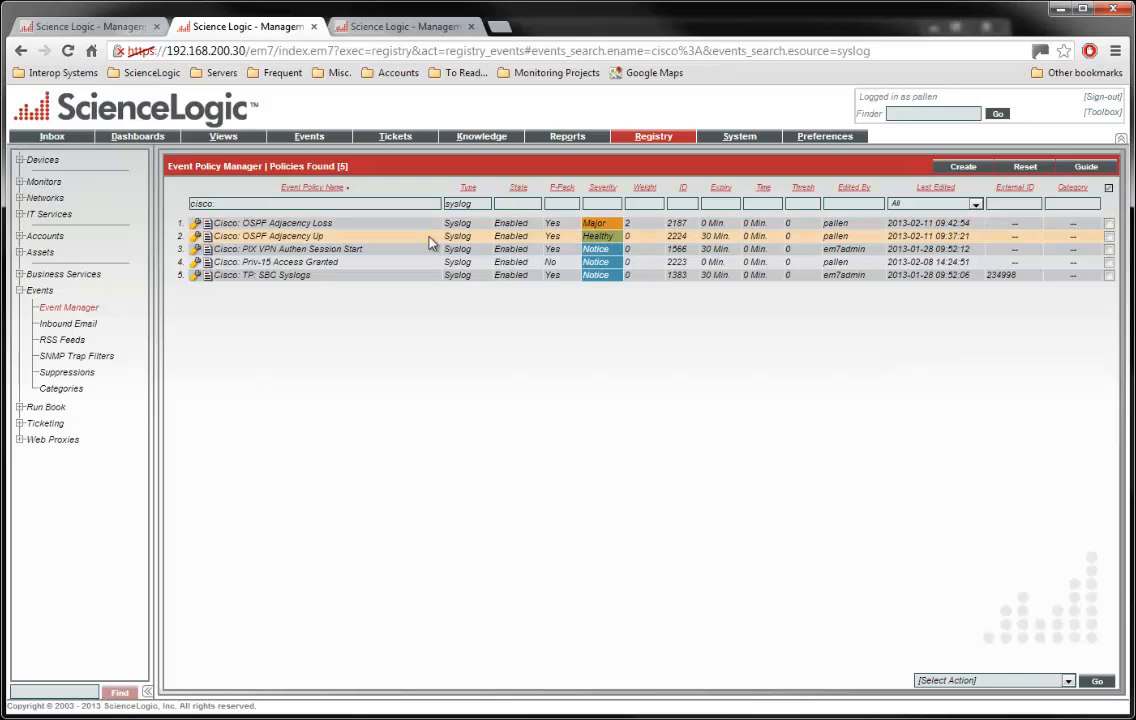
left_click(194, 228)
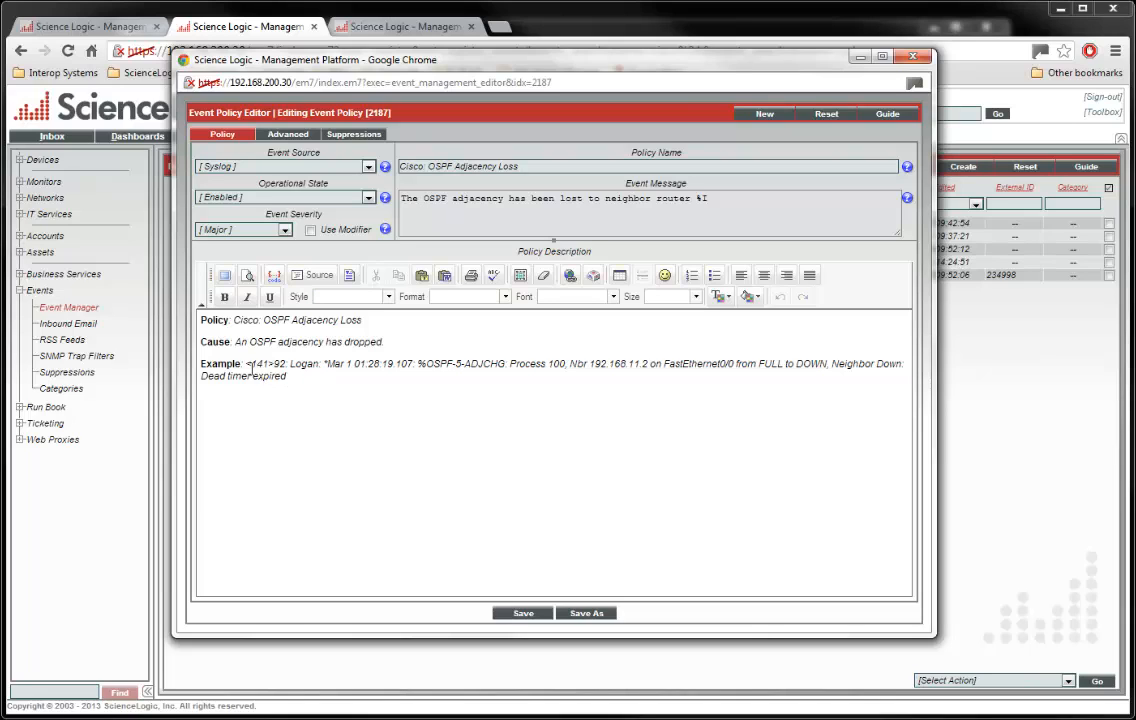
Examine the example syslog message in the policy description, covering its hostname, timestamp and the OSPF-5-ADJCHG facility, severity and mnemonic parts.
left_click_drag(246, 364, 363, 401)
left_click(376, 413)
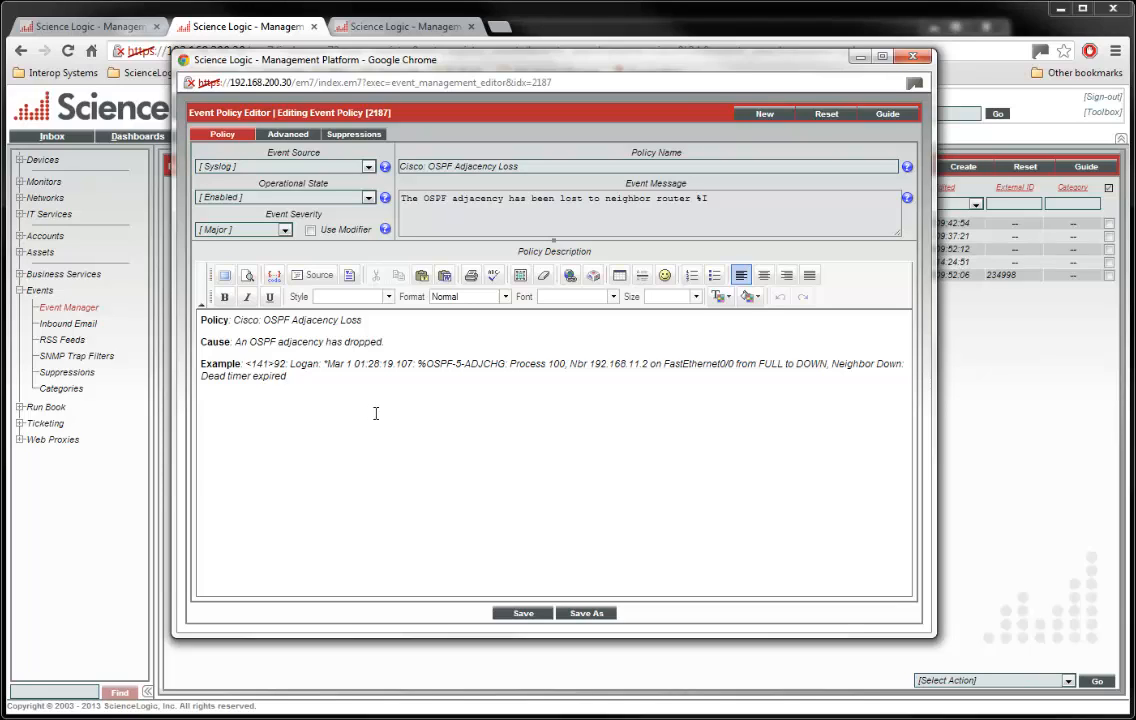
double_click(303, 366)
left_click_drag(326, 365, 417, 372)
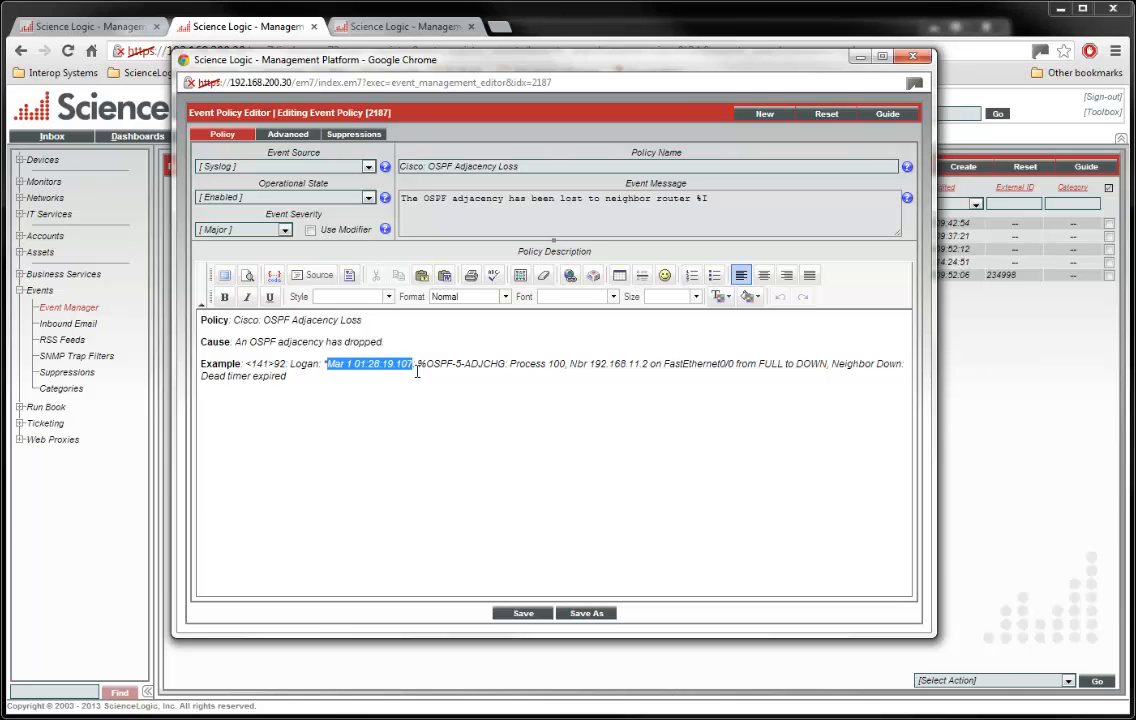
left_click(418, 366)
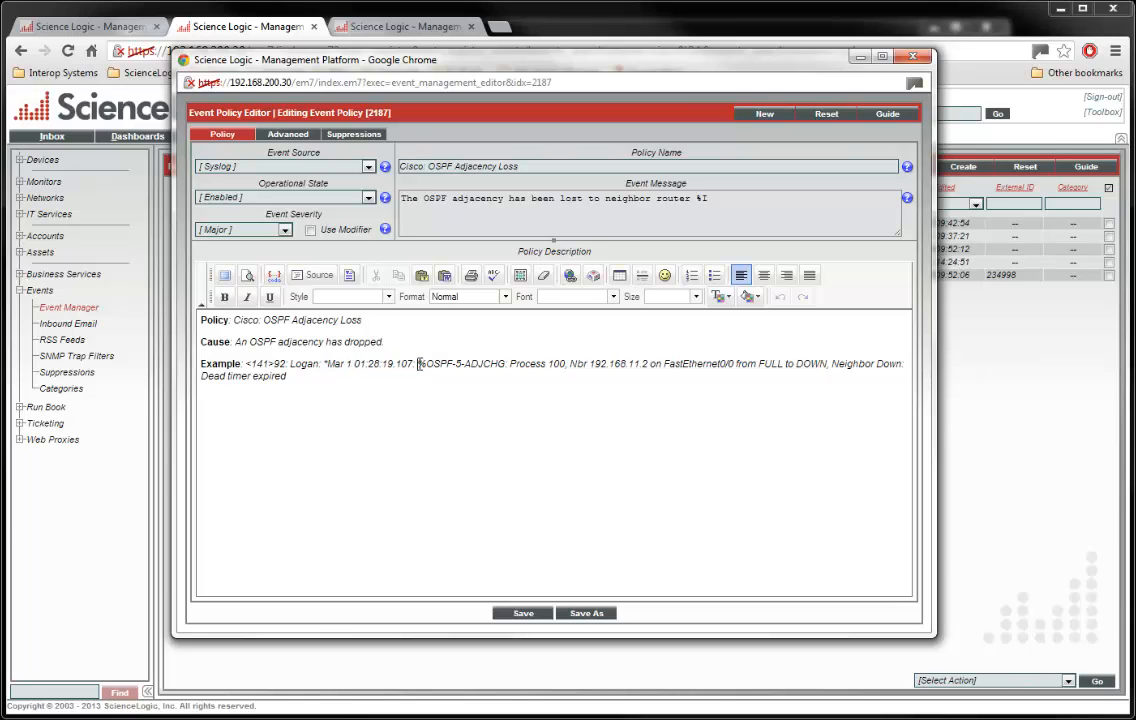
left_click_drag(426, 366, 453, 367)
double_click(458, 366)
double_click(483, 365)
left_click(511, 368)
key("ctrl+End")
Examine the neighbor IP address, interface name and message body in the example syslog message of the policy description.
left_click_drag(572, 365, 648, 364)
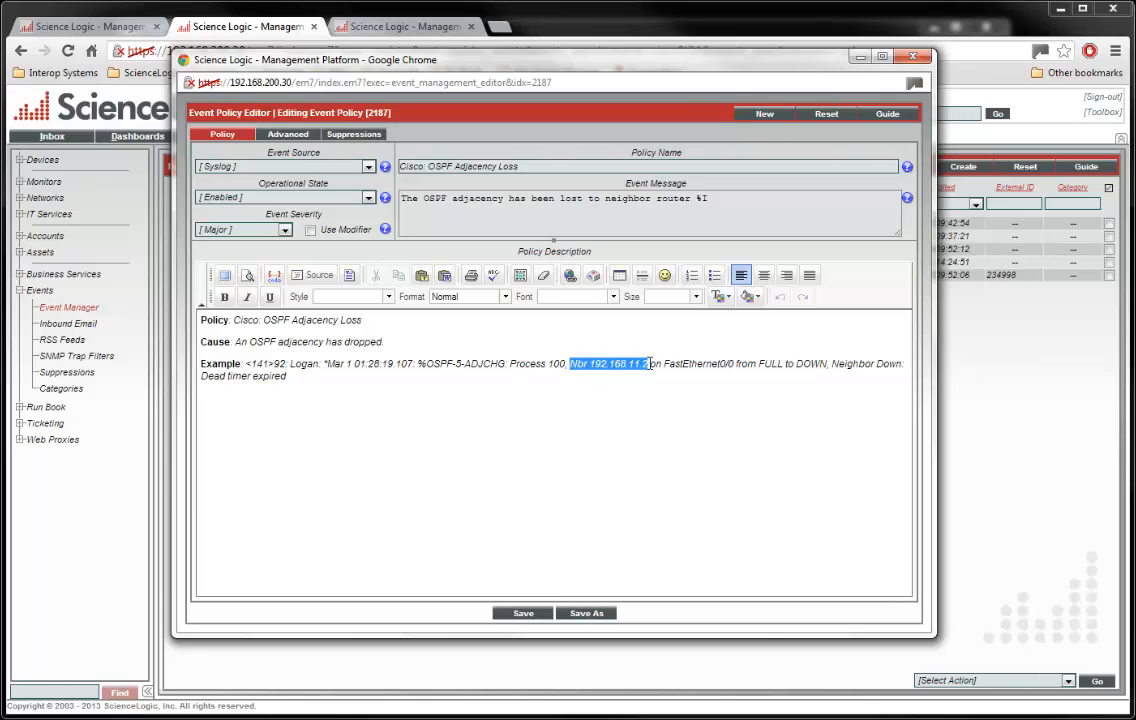
left_click(629, 393)
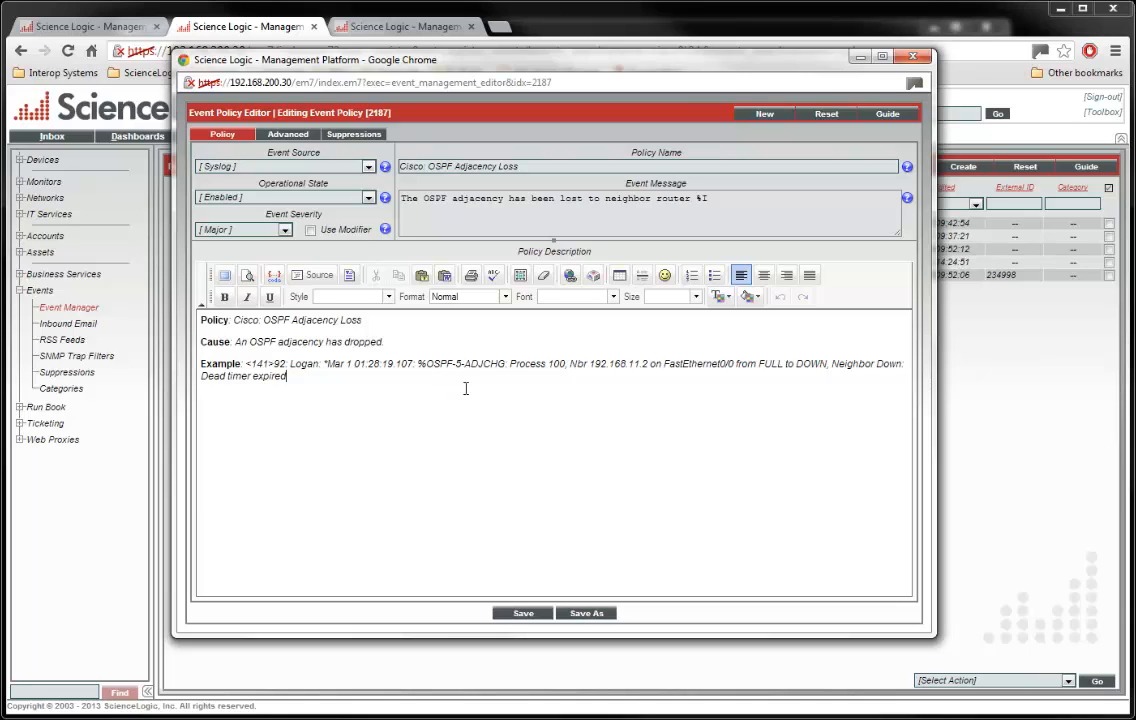
left_click_drag(590, 364, 649, 364)
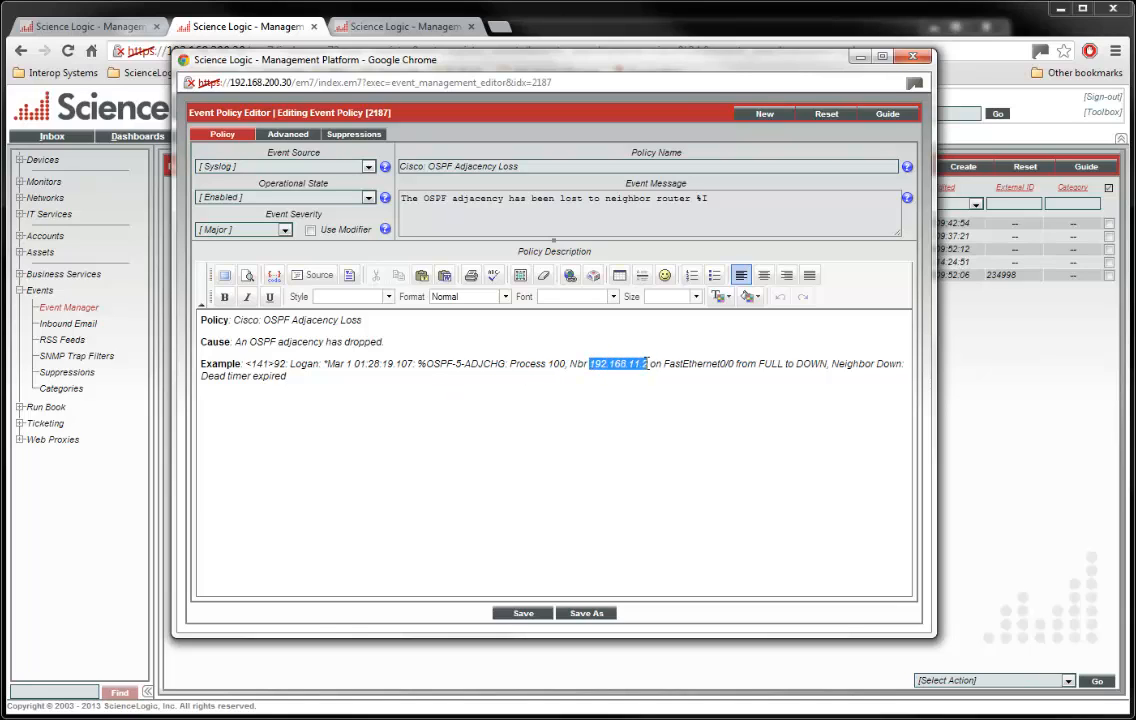
left_click(631, 429)
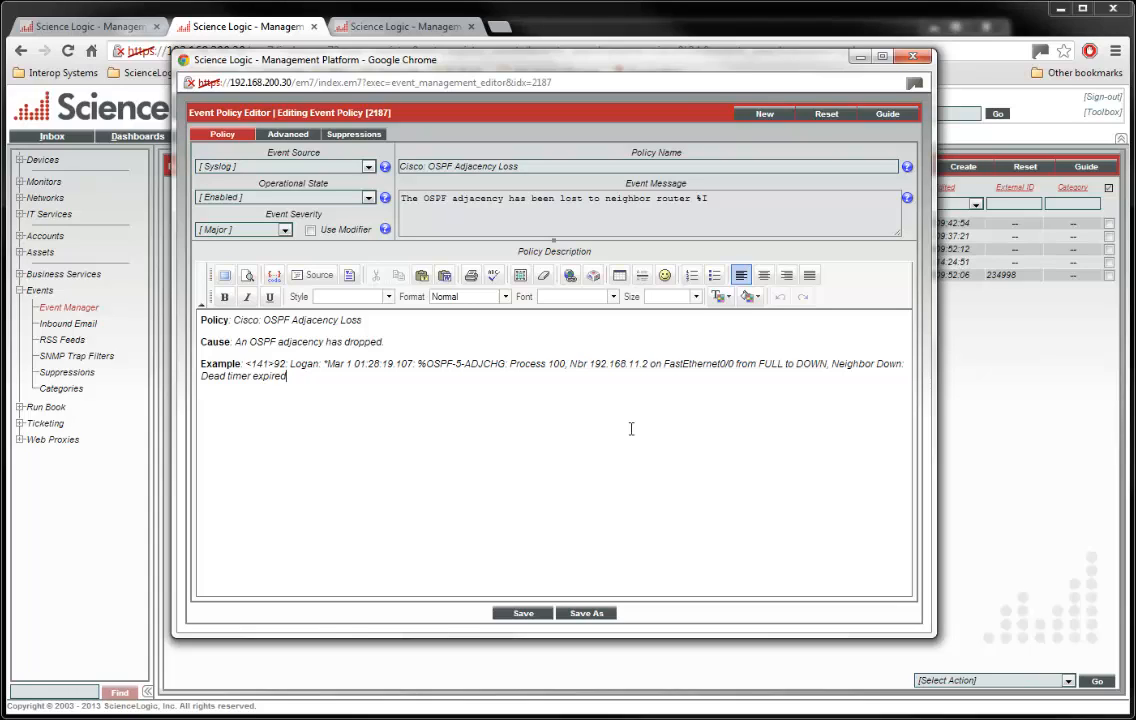
left_click(416, 364)
left_click_drag(416, 364, 421, 511)
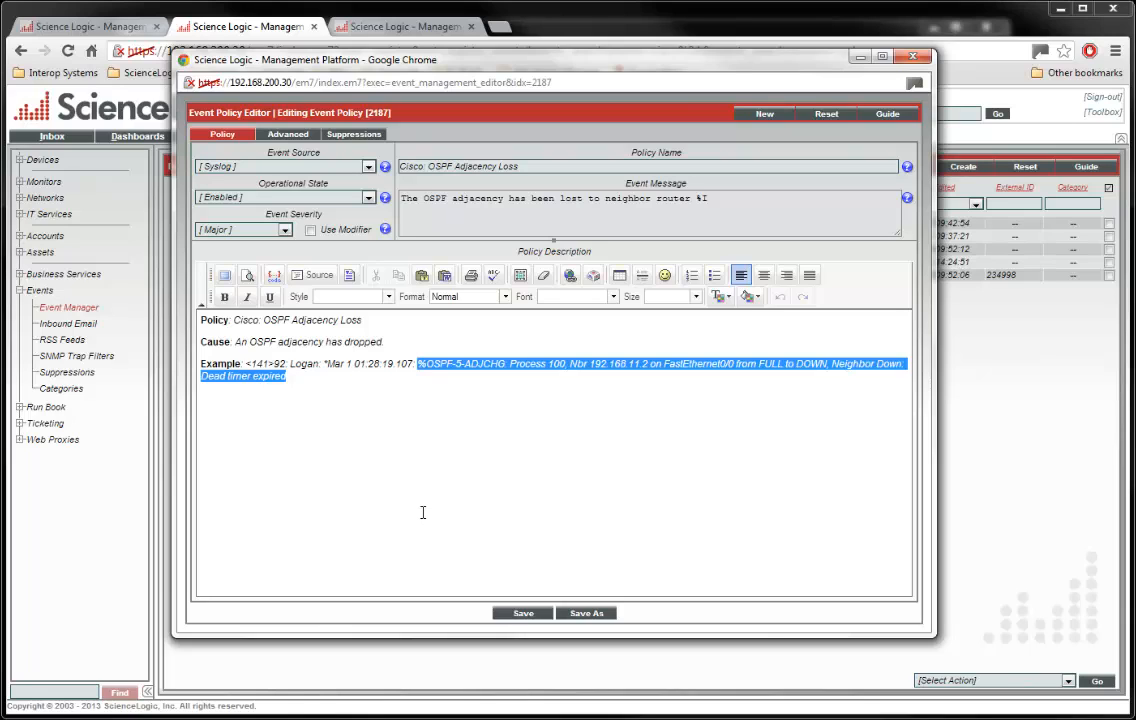
left_click(421, 511)
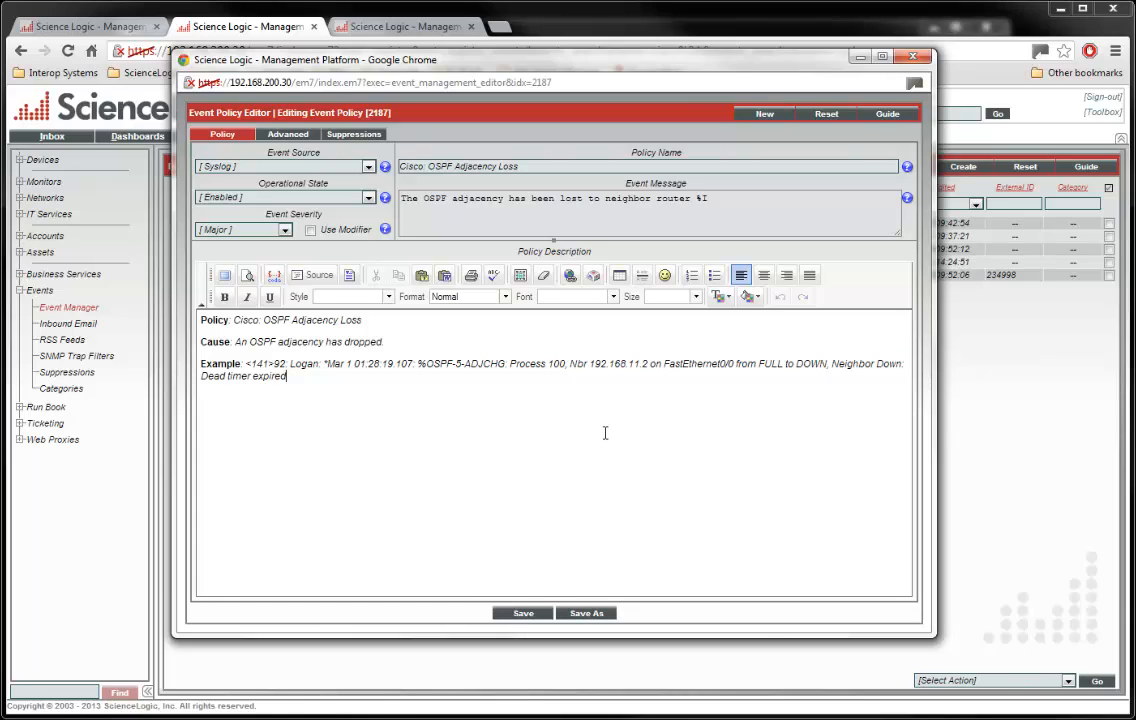
double_click(693, 364)
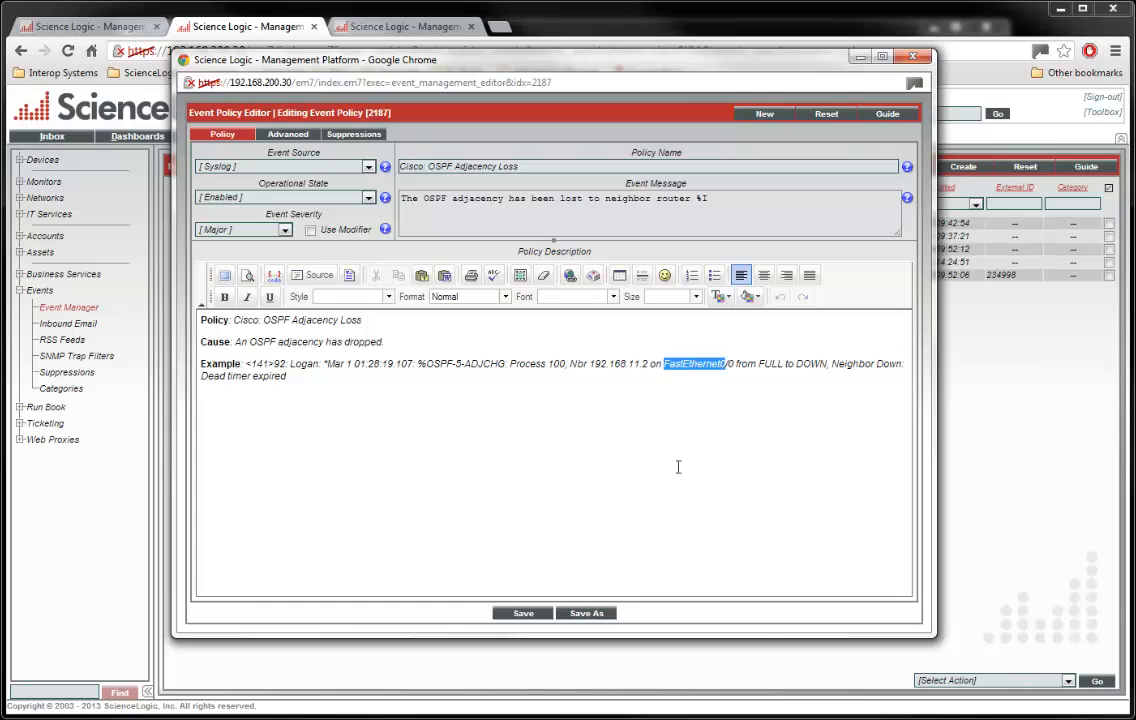
left_click(607, 400)
left_click_drag(591, 364, 648, 366)
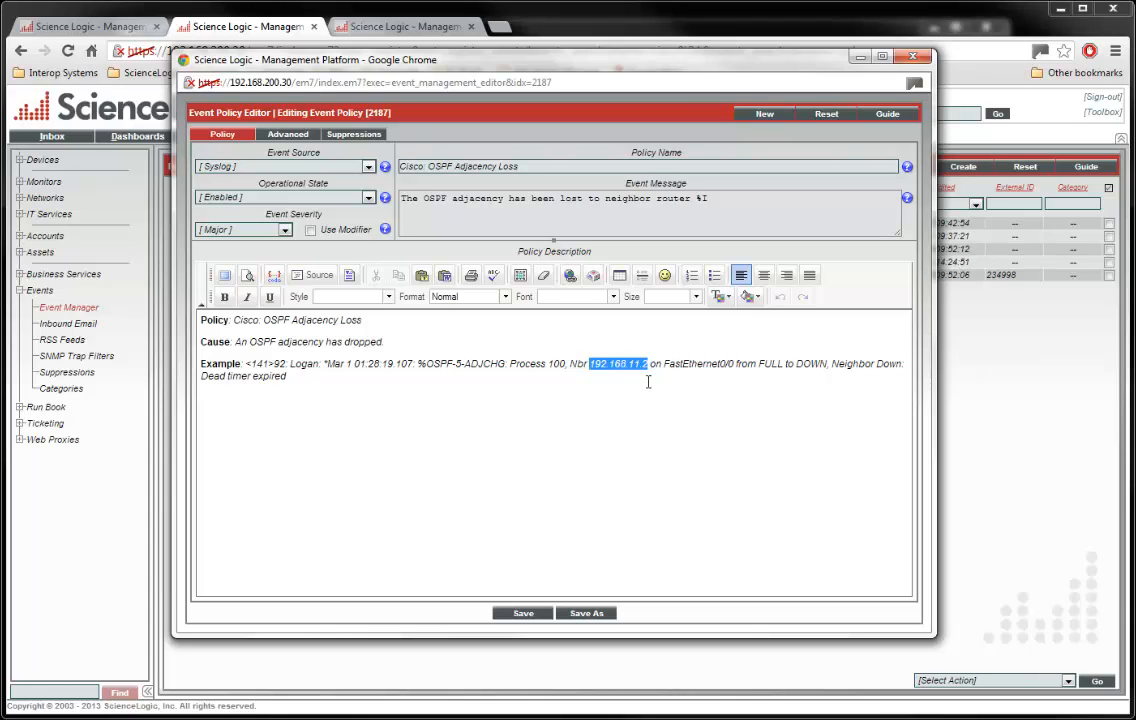
left_click(648, 382)
Review the policy's advanced match settings, keeping Syslog Facility at Match Any and Syslog Severity at Notice.
left_click(288, 135)
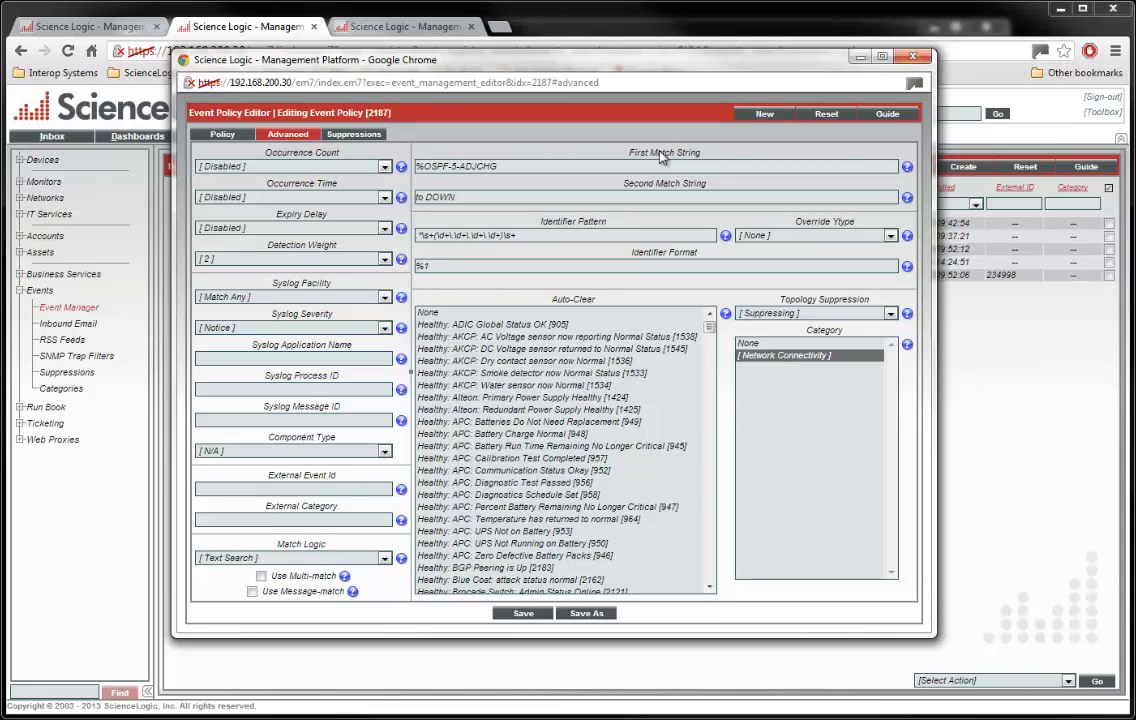
mouse_move(907, 170)
left_click(248, 298)
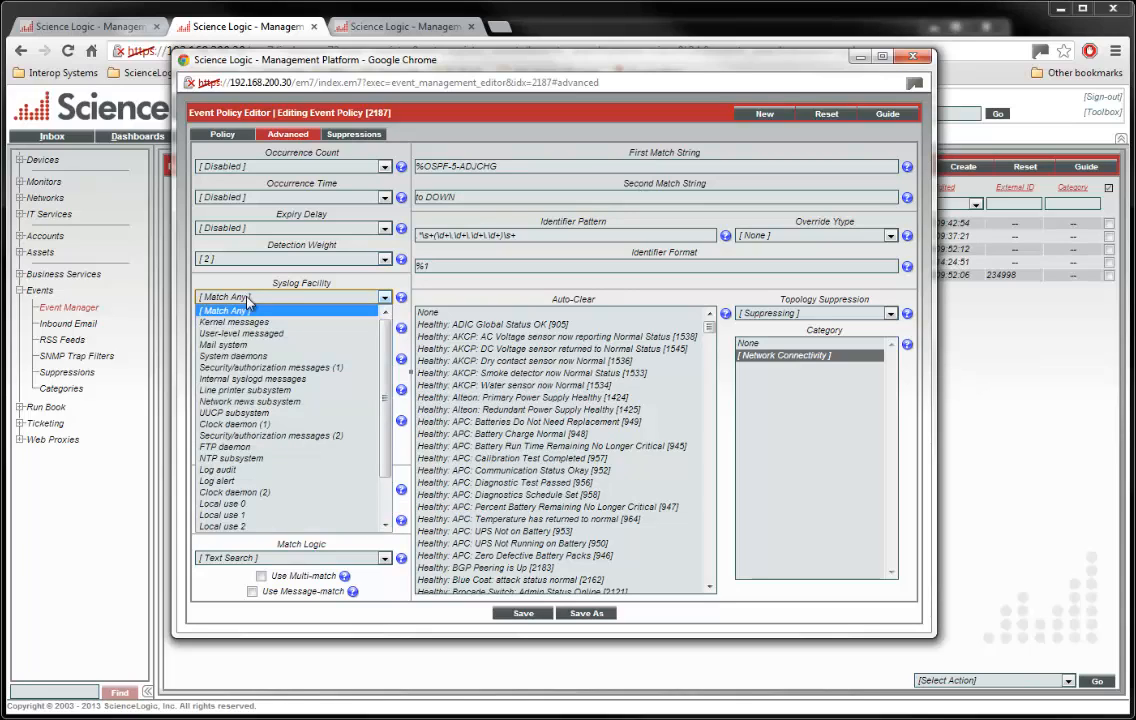
left_click(230, 310)
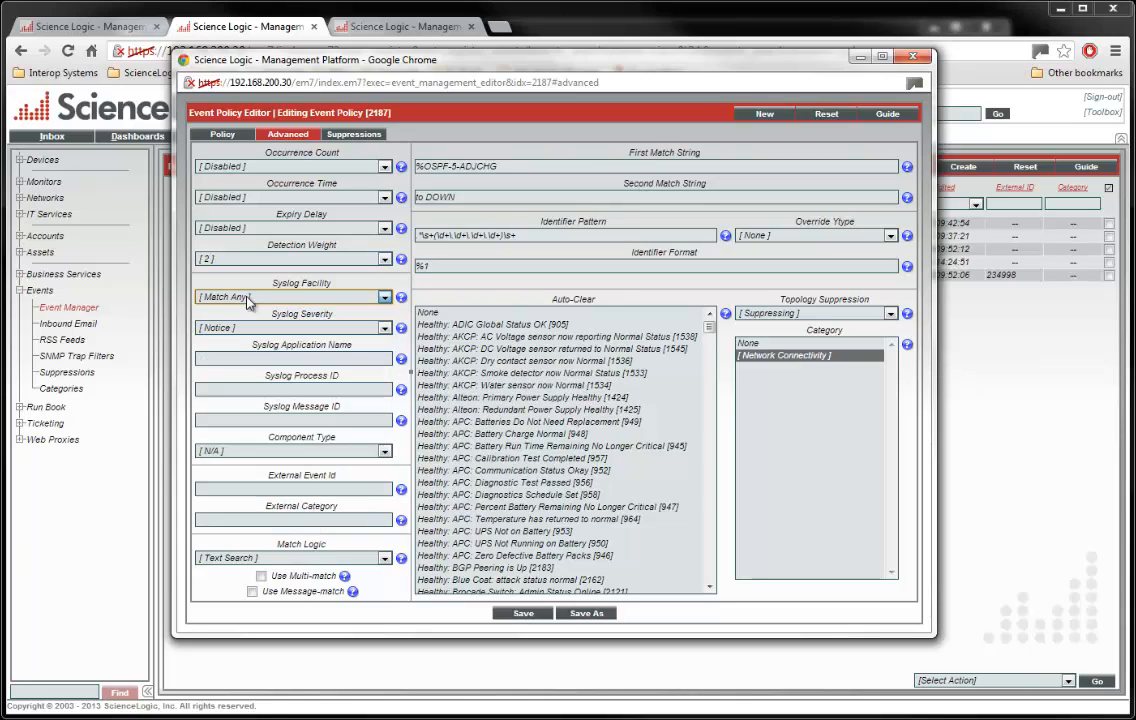
left_click(283, 330)
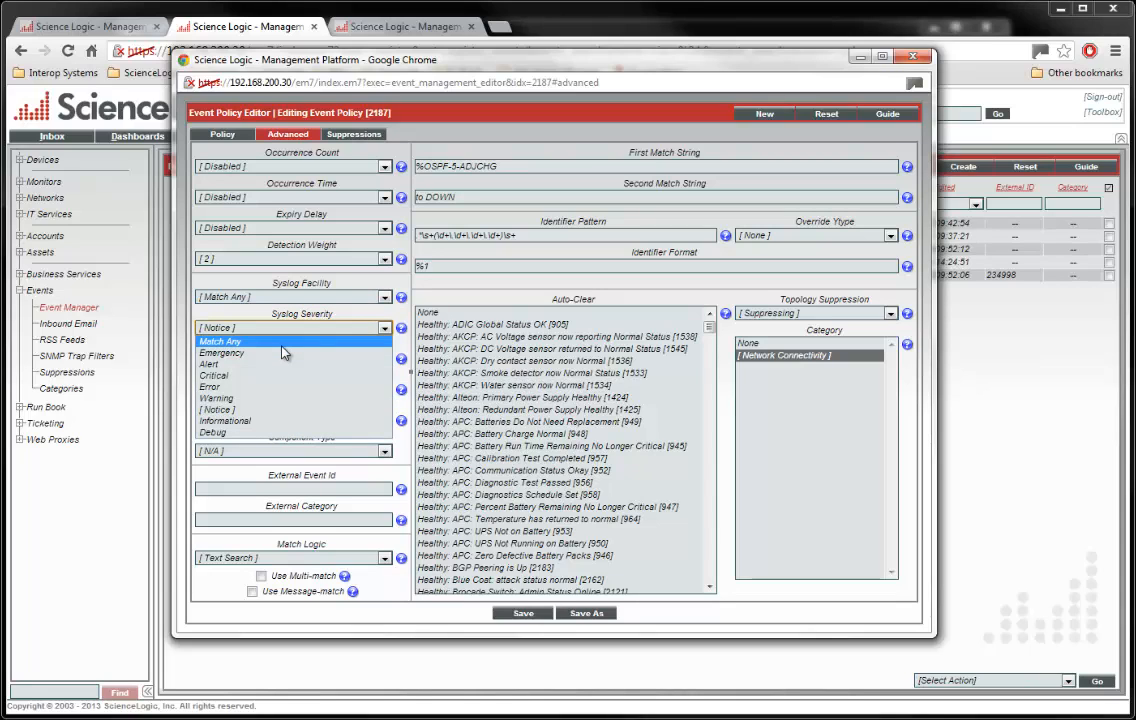
left_click(279, 412)
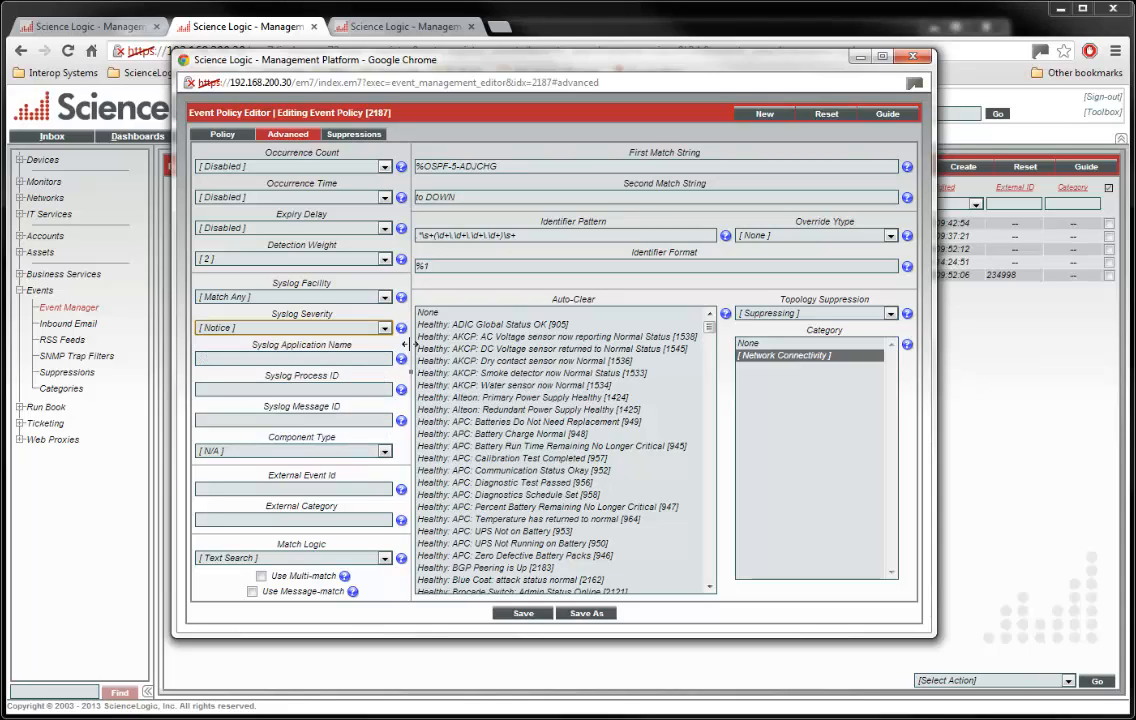
left_click(241, 345)
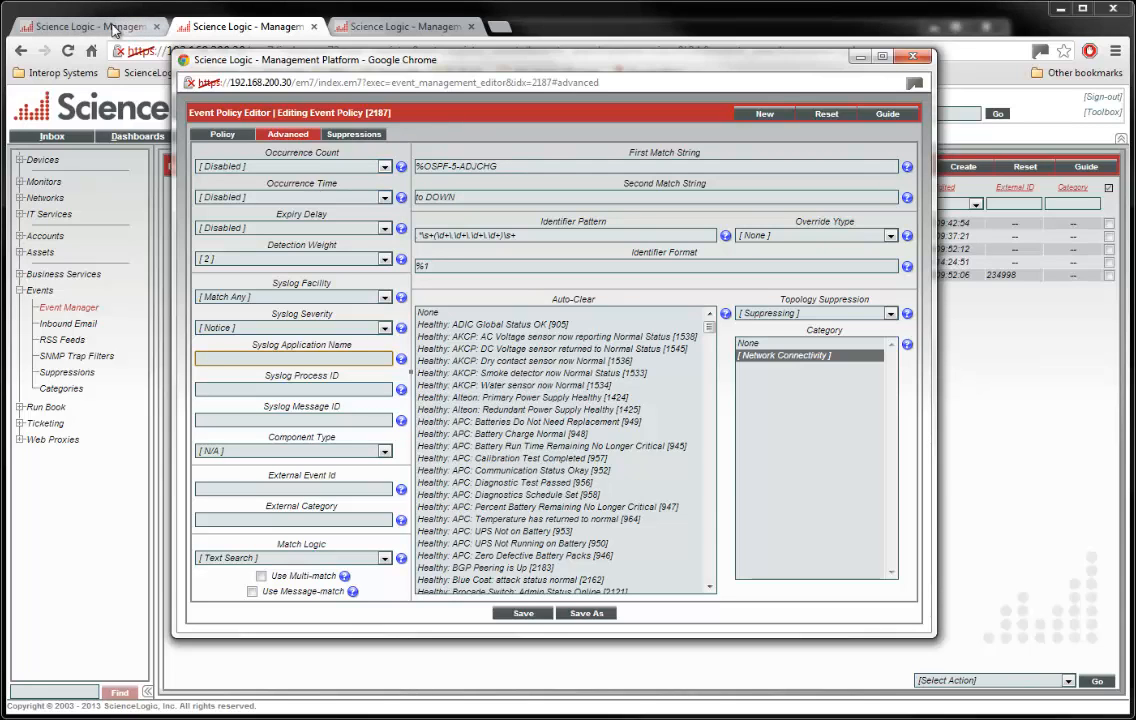
Bring up the Manchester device log window to look at the message priorities, and return to the OSPF Adjacency Loss policy editor.
key("alt+Tab")
key("alt+Tab")
key("alt+Tab")
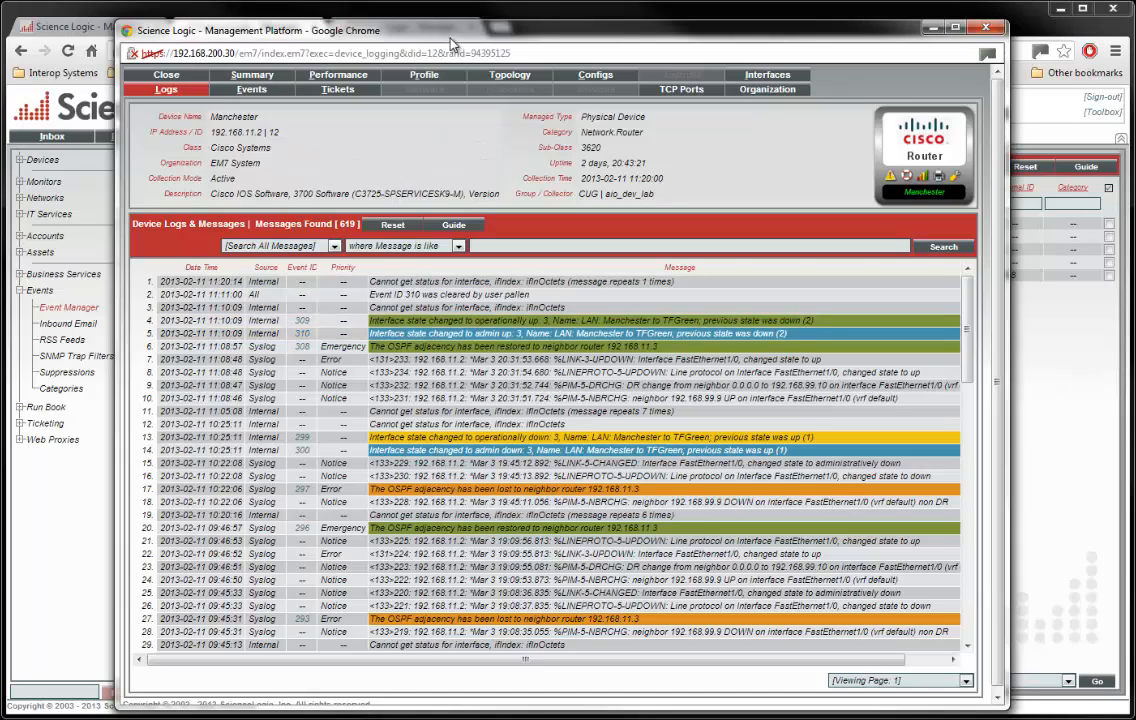
left_click_drag(450, 44, 531, 77)
left_click(180, 82)
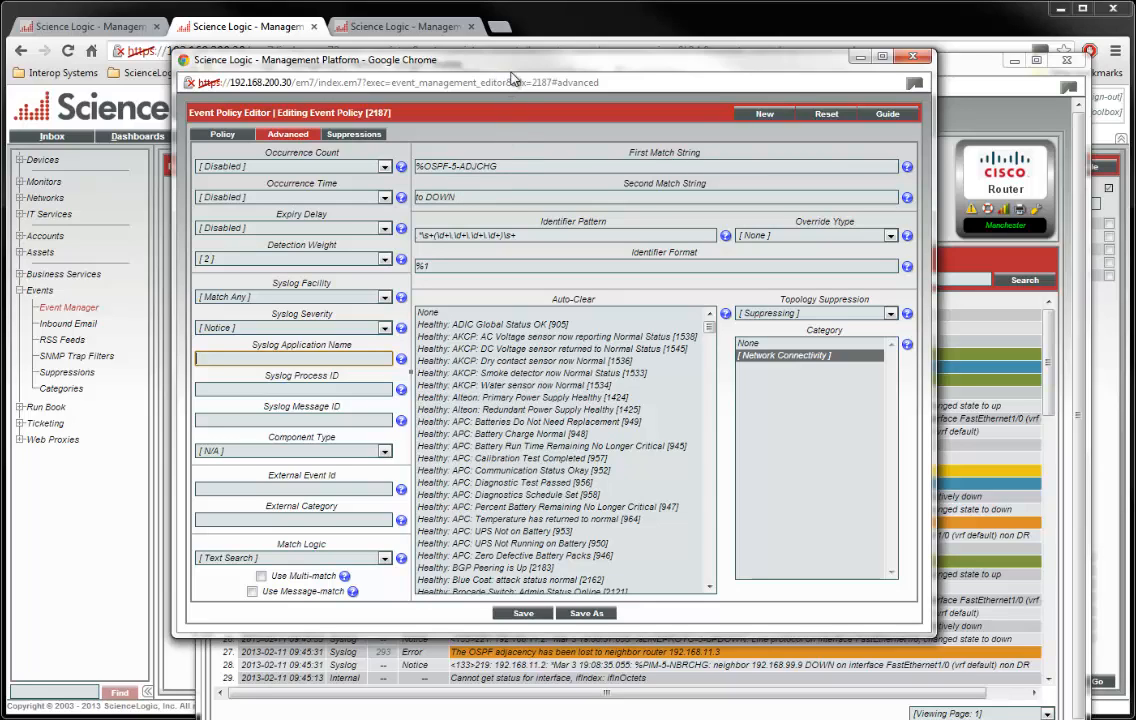
Compare the policy's event message and the neighbor IP address in the example with the advanced match strings and Identifier Pattern.
left_click(222, 135)
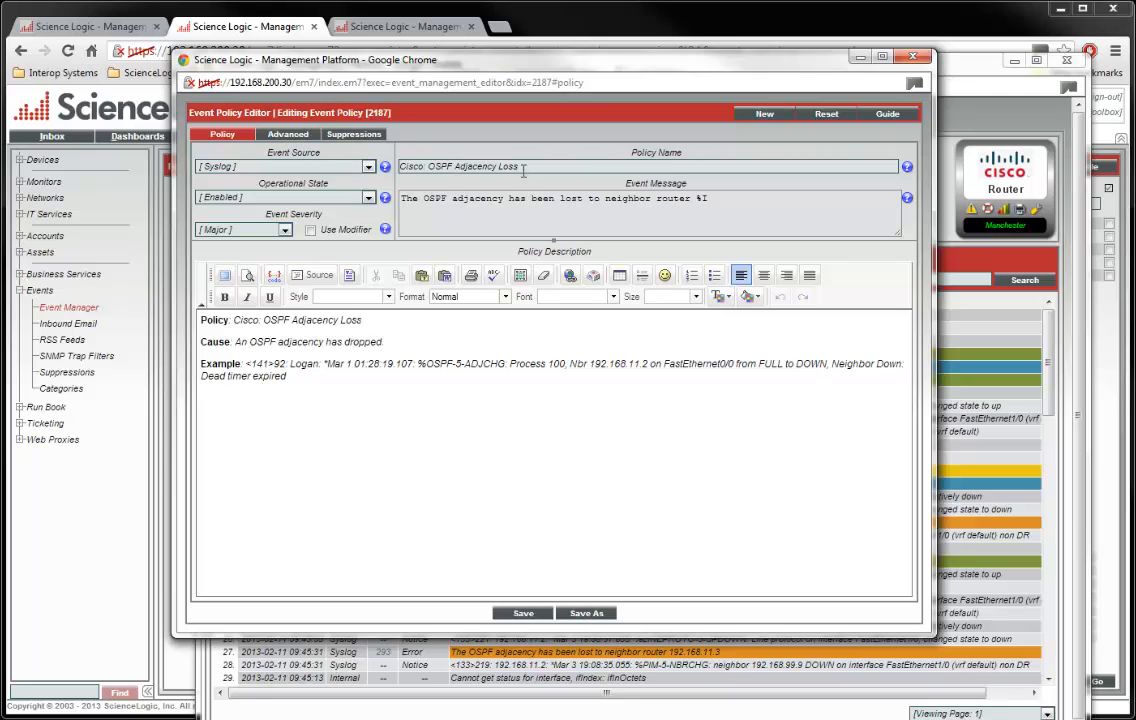
left_click(299, 144)
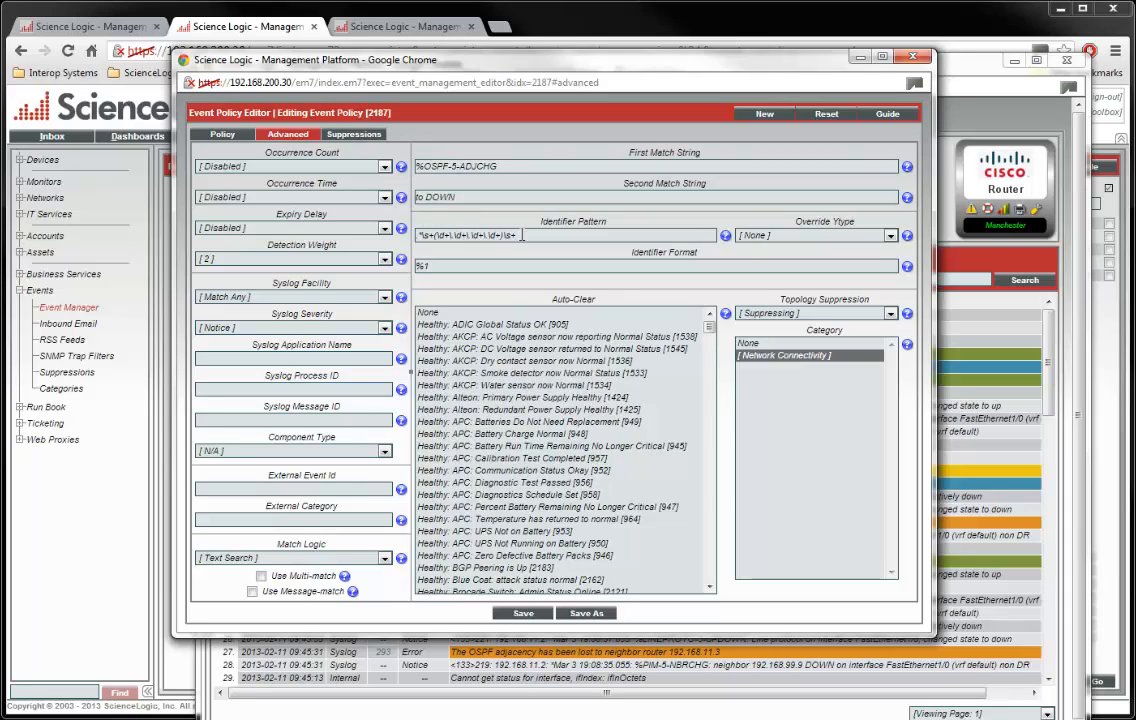
left_click(218, 132)
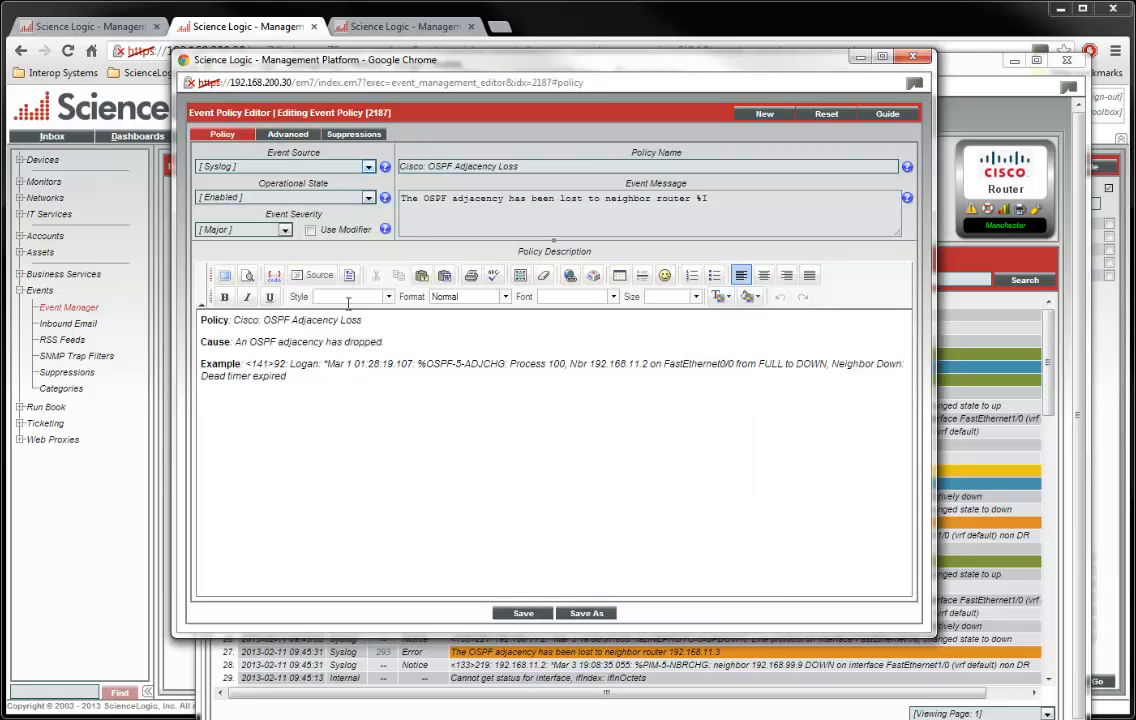
left_click_drag(595, 364, 653, 364)
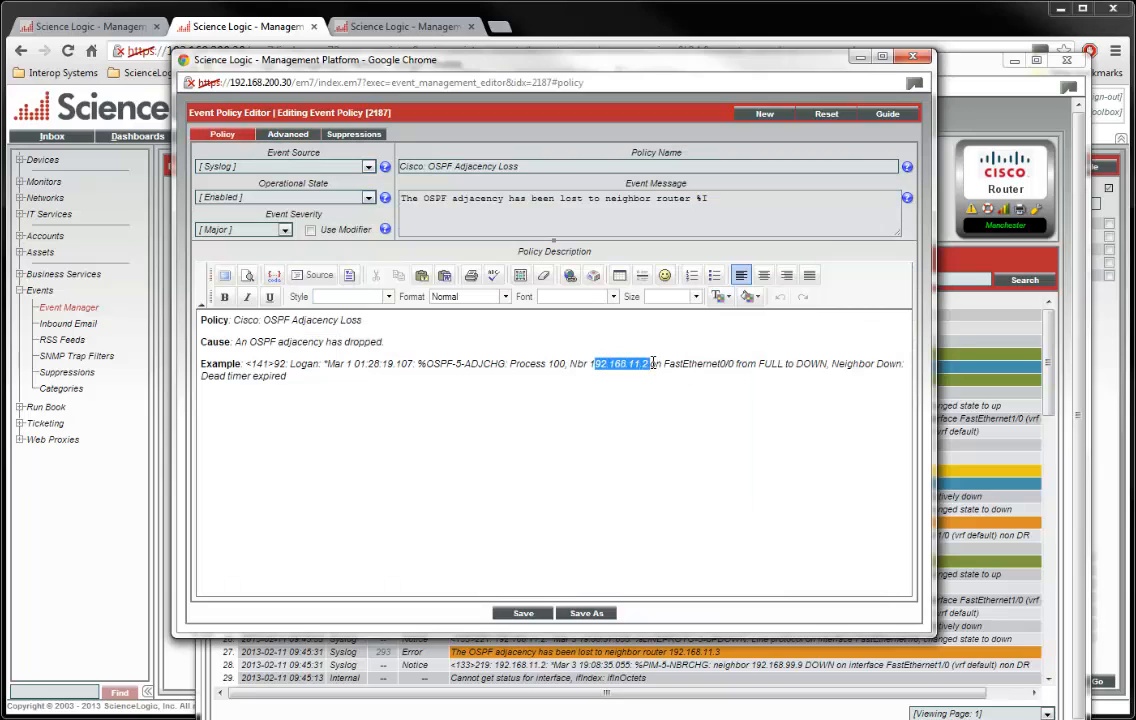
Examine the leading wildcard and whitespace part and the parenthesised IP address group in the policy's Identifier Pattern.
left_click(298, 139)
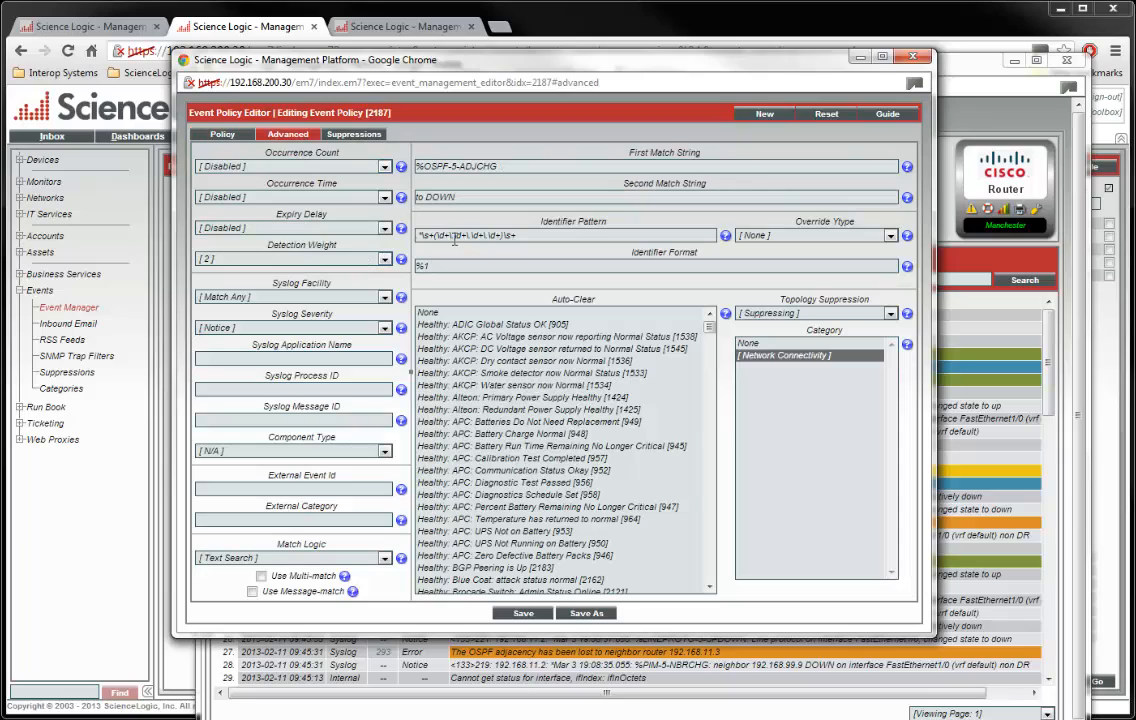
left_click(418, 235)
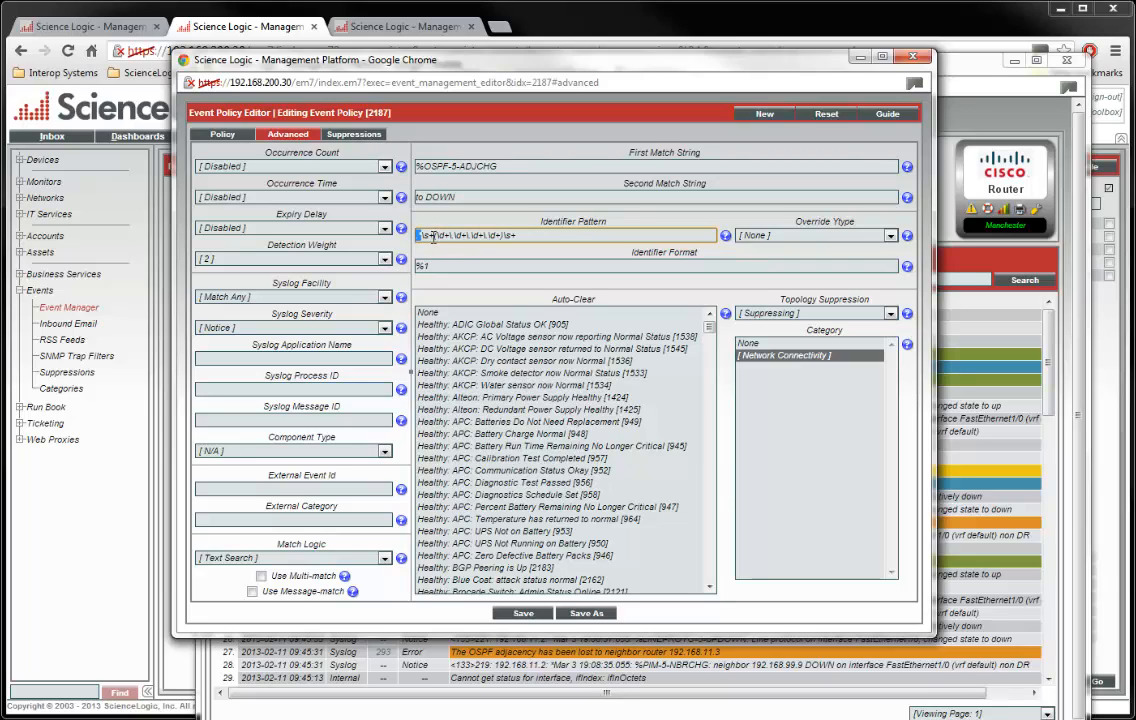
type(".*")
key("Down")
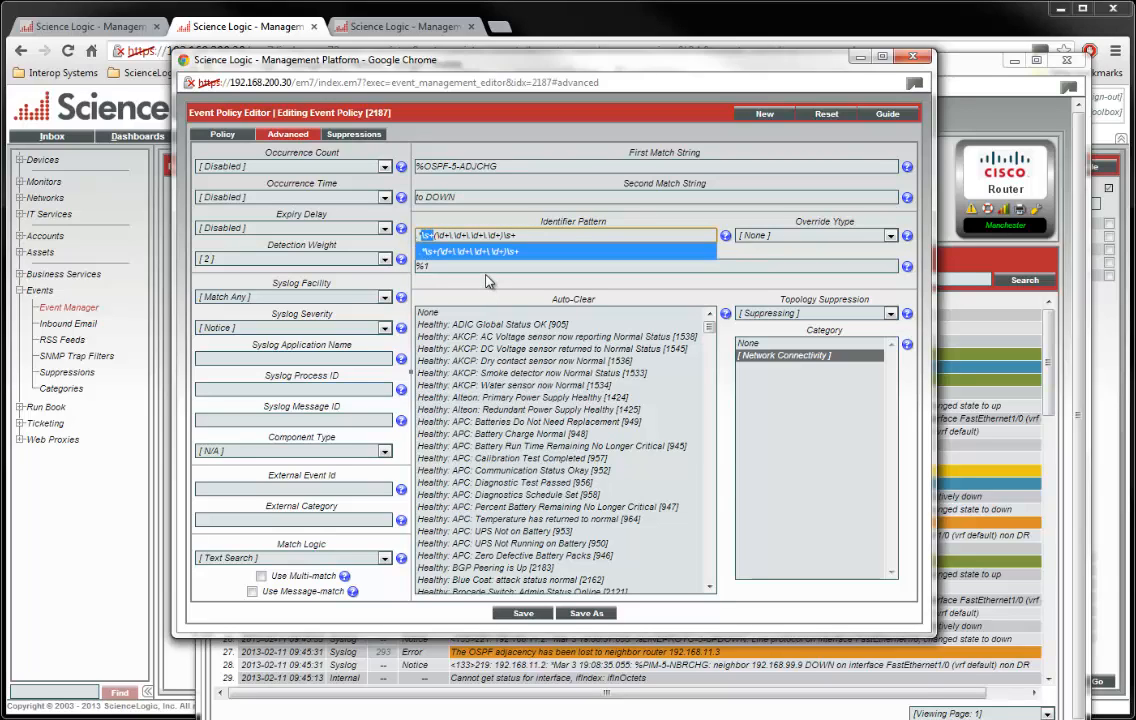
key("Return")
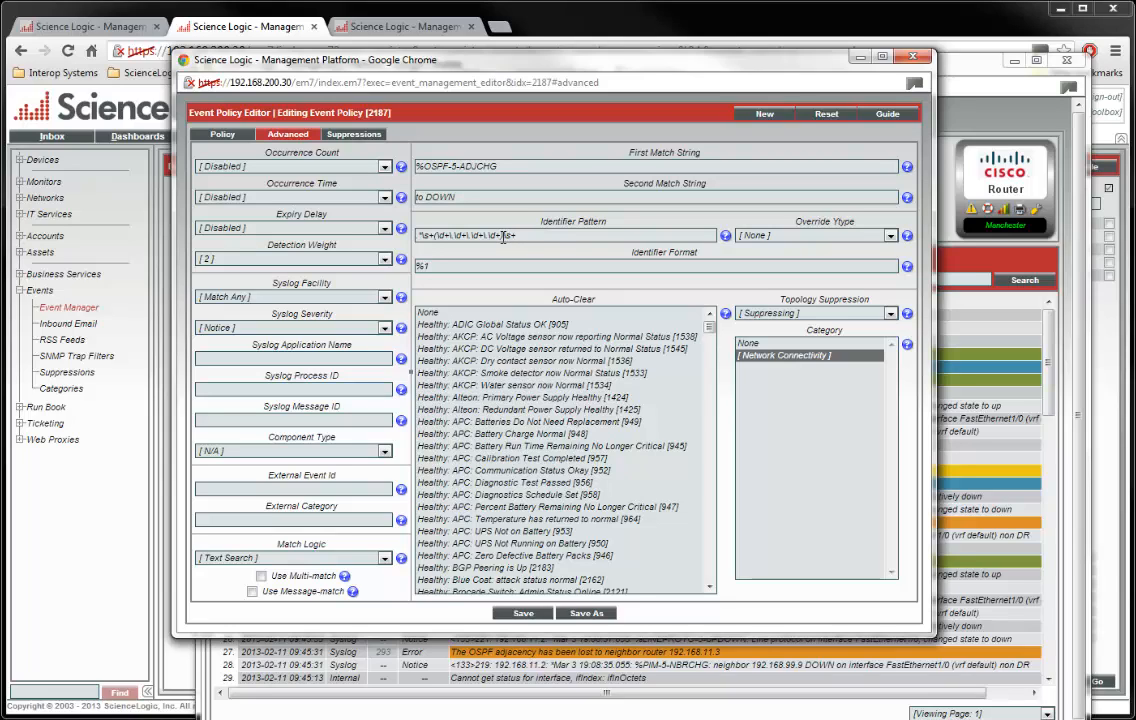
left_click(503, 236)
left_click(436, 240)
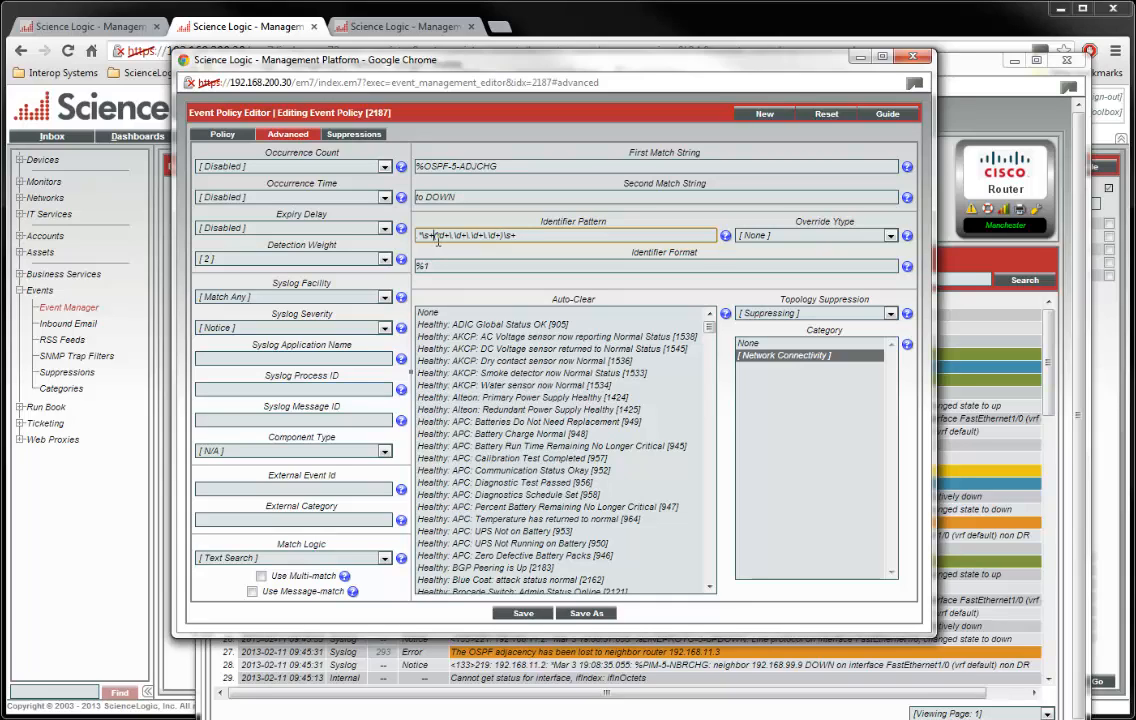
left_click_drag(434, 235, 503, 237)
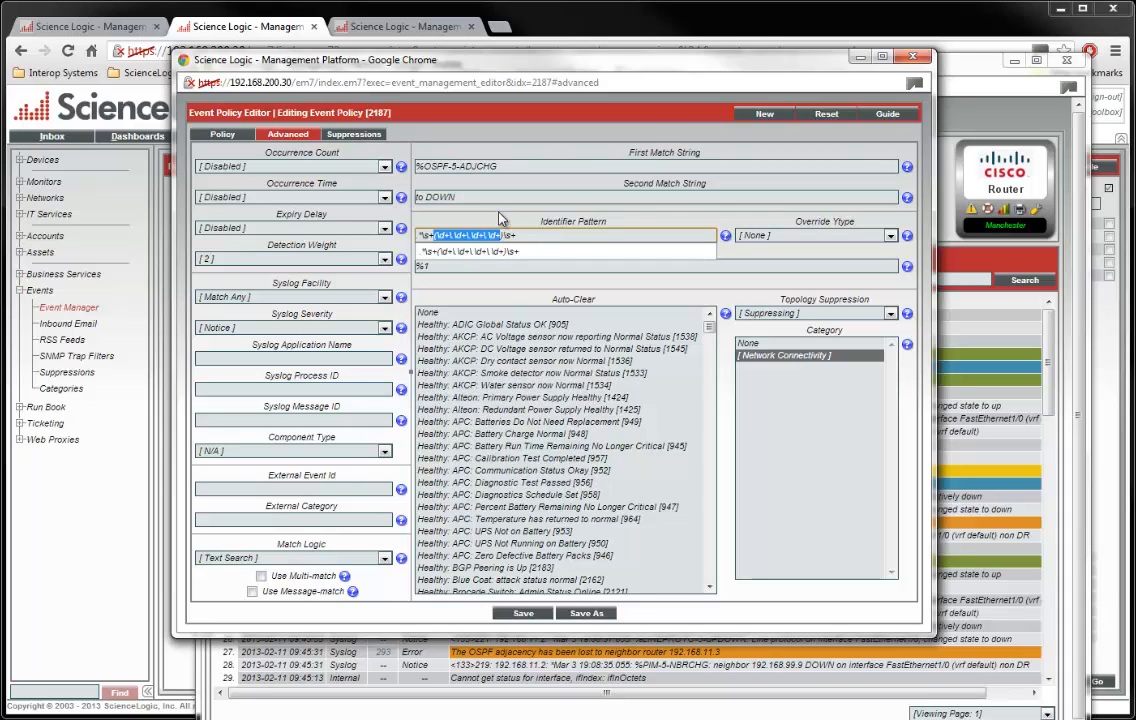
left_click(440, 195)
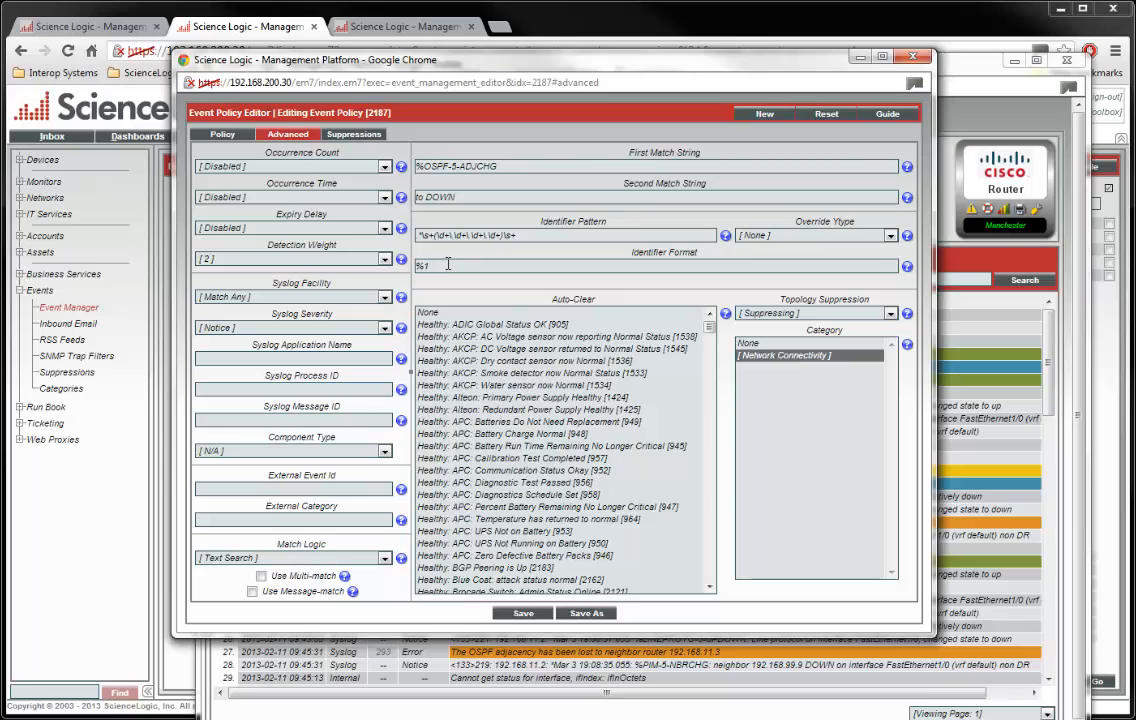
Check the interface name in the example syslog message, and return to the policy's advanced match settings.
left_click(224, 144)
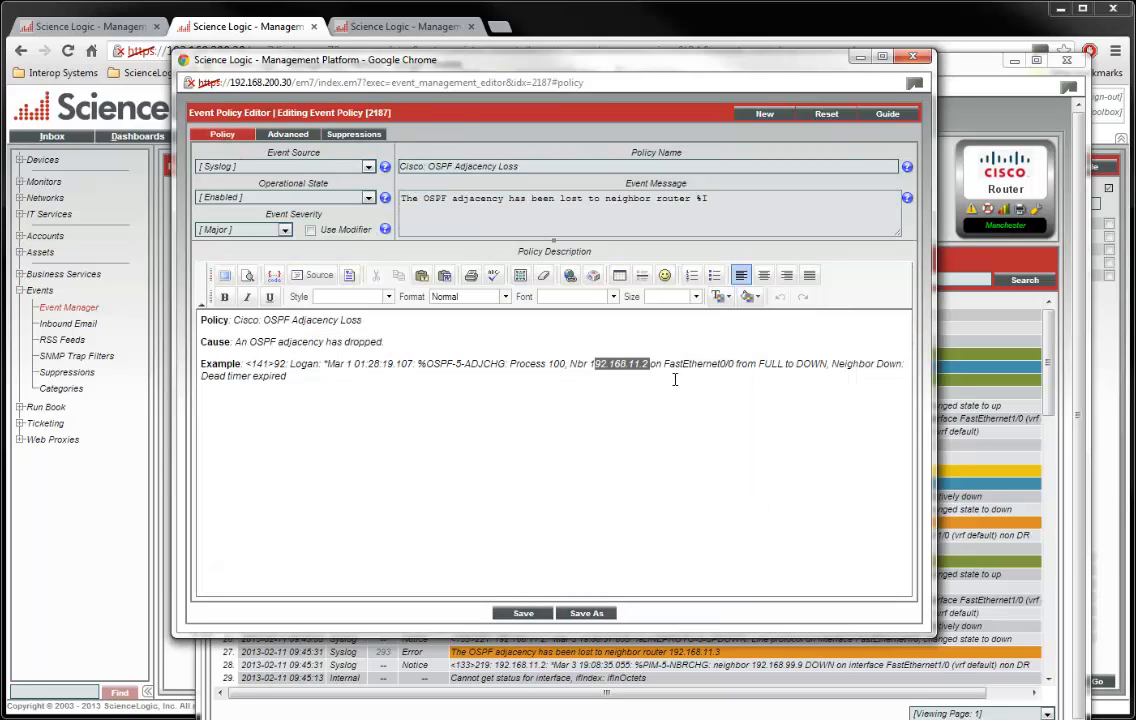
left_click_drag(665, 365, 741, 365)
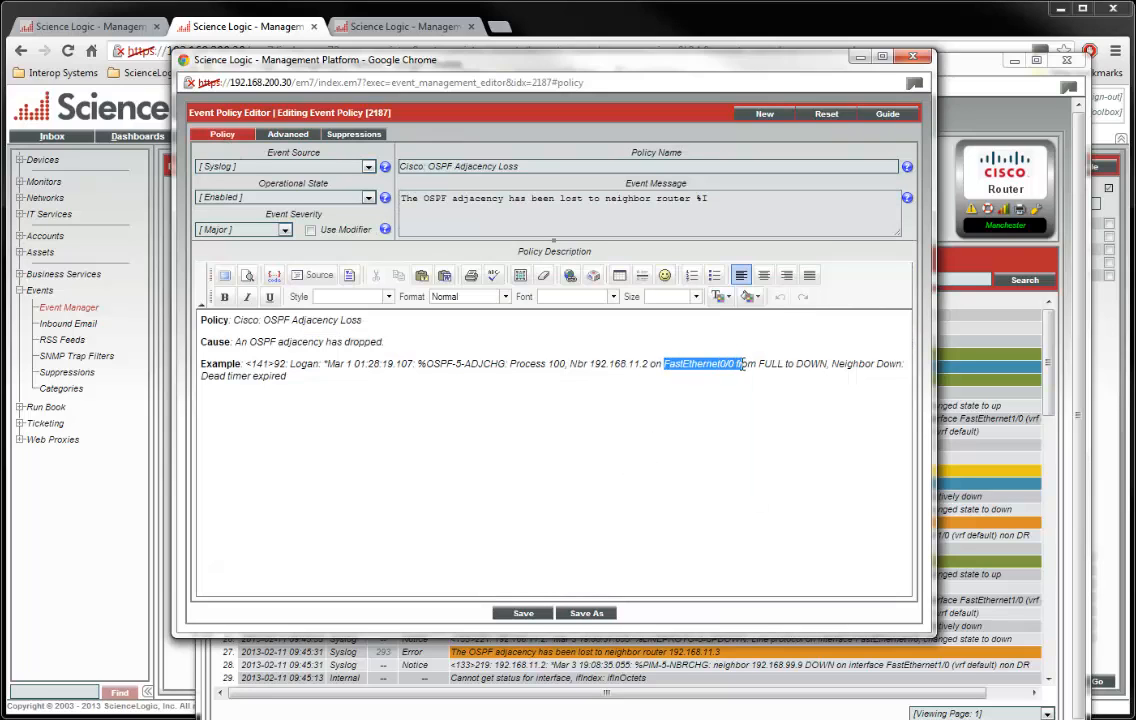
left_click(285, 135)
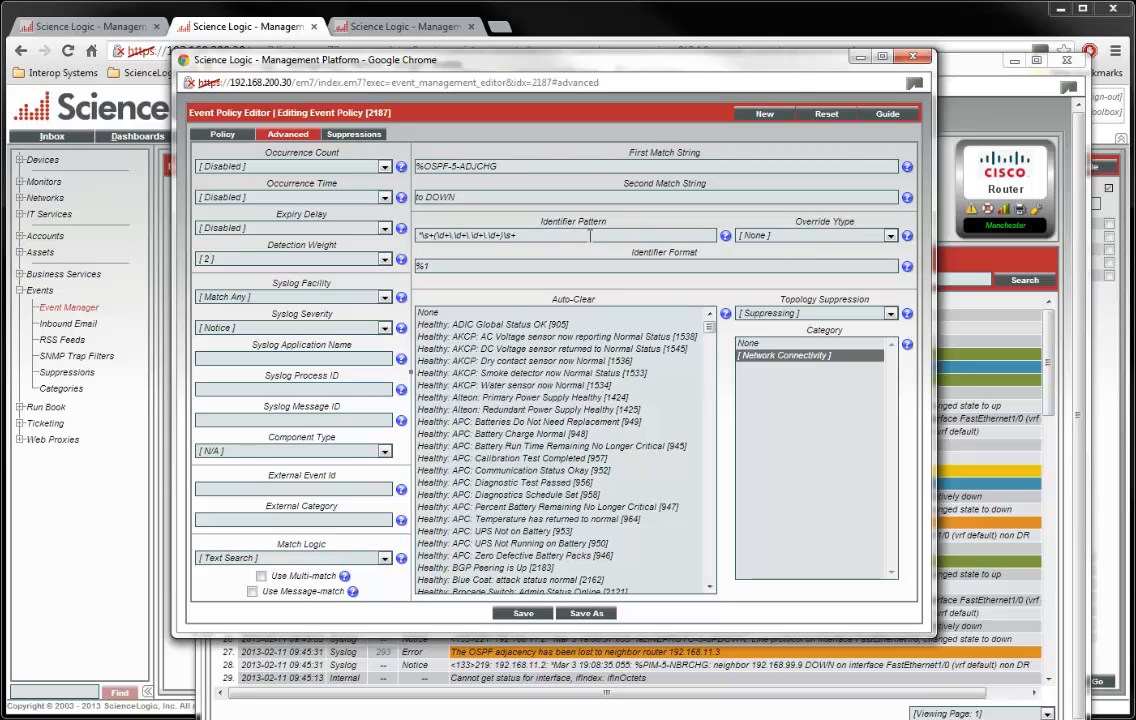
Try extending the Identifier Format to %1 %2, and restore it to %1.
left_click(494, 268)
type("%2")
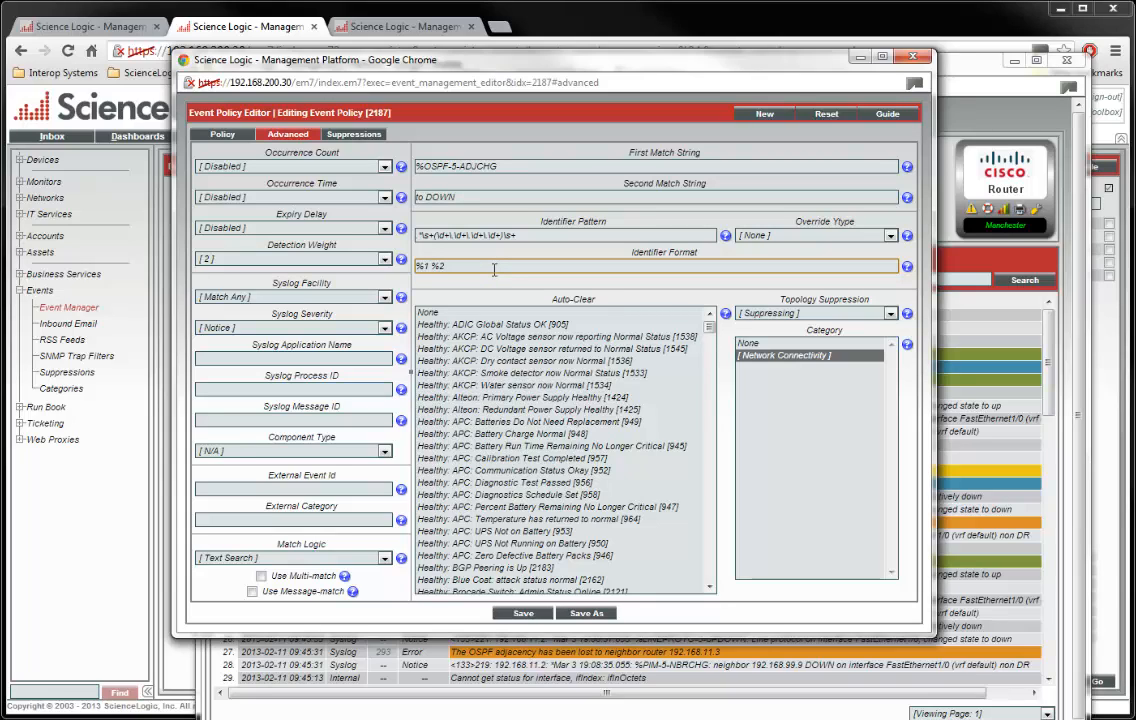
key("BackSpace")
key("BackSpace")
key("BackSpace")
left_click(540, 264)
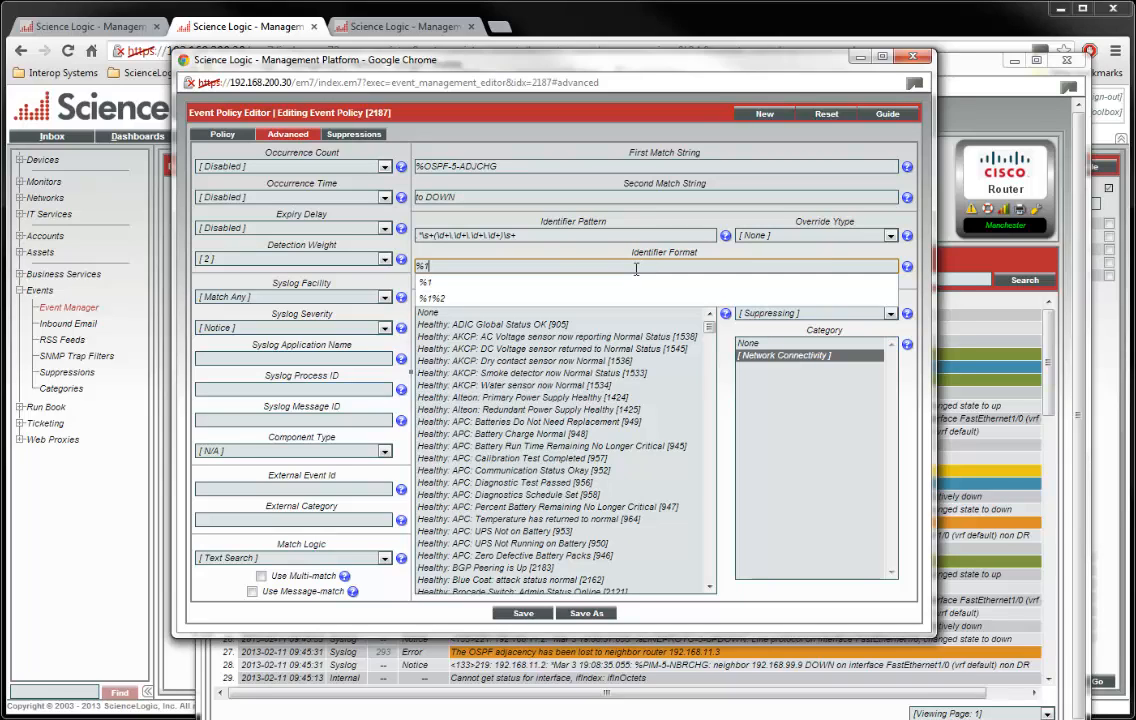
Copy the full example syslog message, from <141>92 through "Dead timer expired", out of the policy description.
left_click(222, 134)
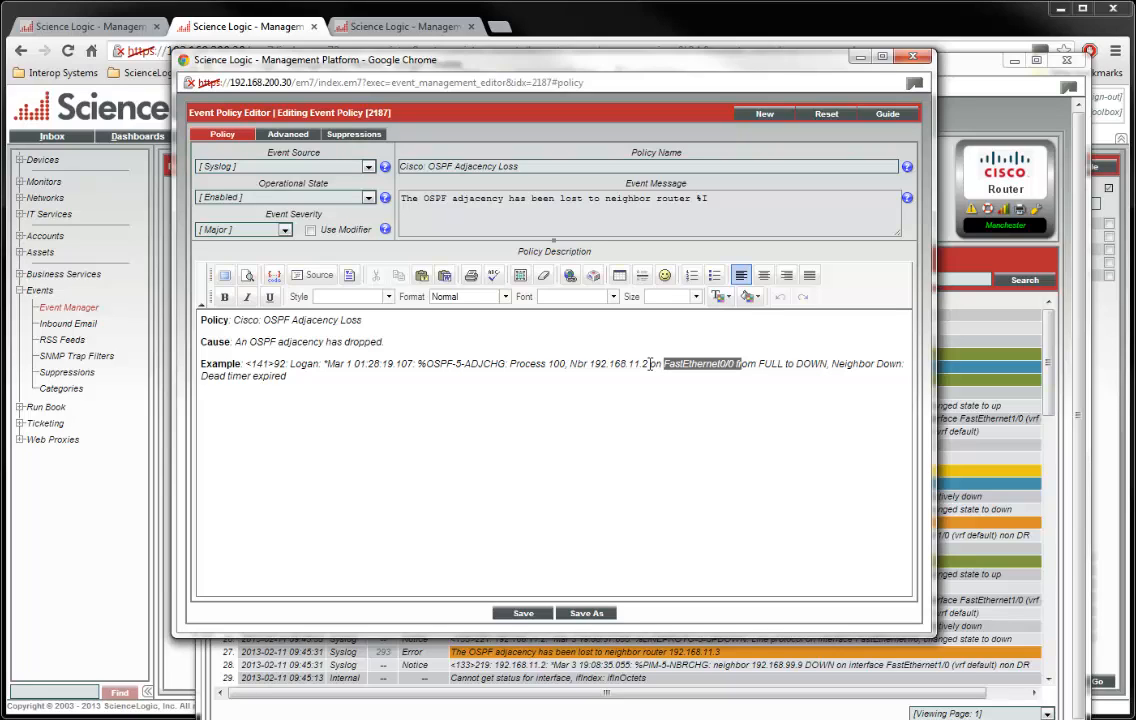
left_click(287, 135)
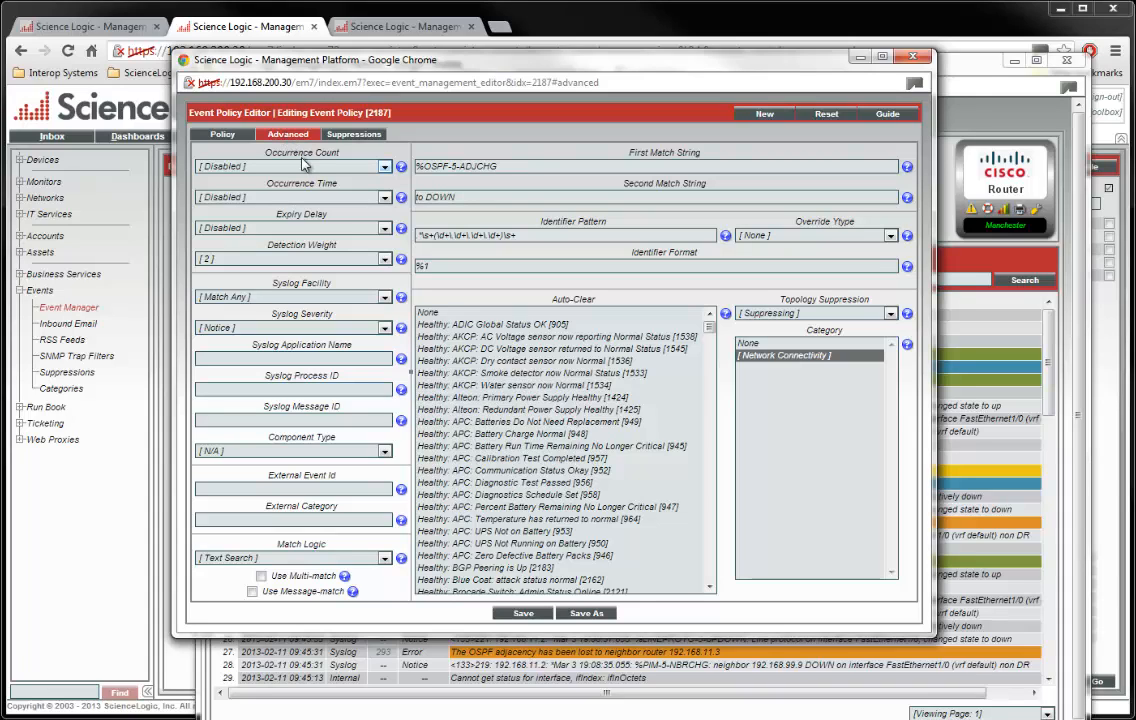
left_click(201, 133)
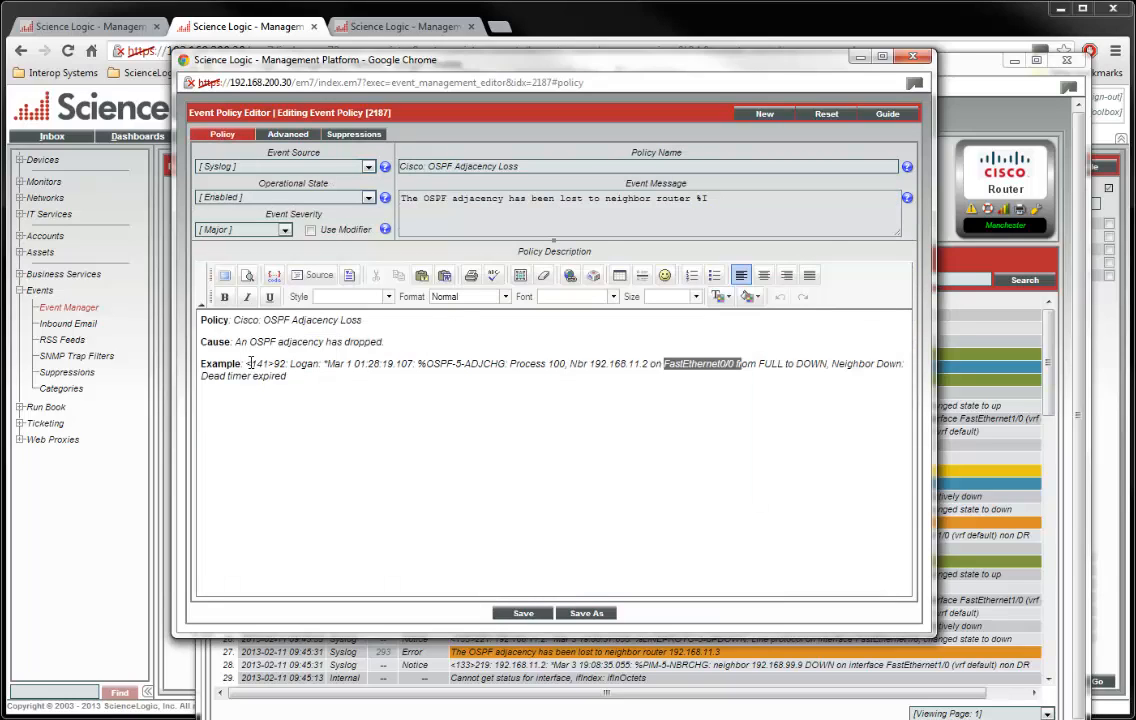
left_click_drag(246, 364, 291, 377)
key("ctrl+c")
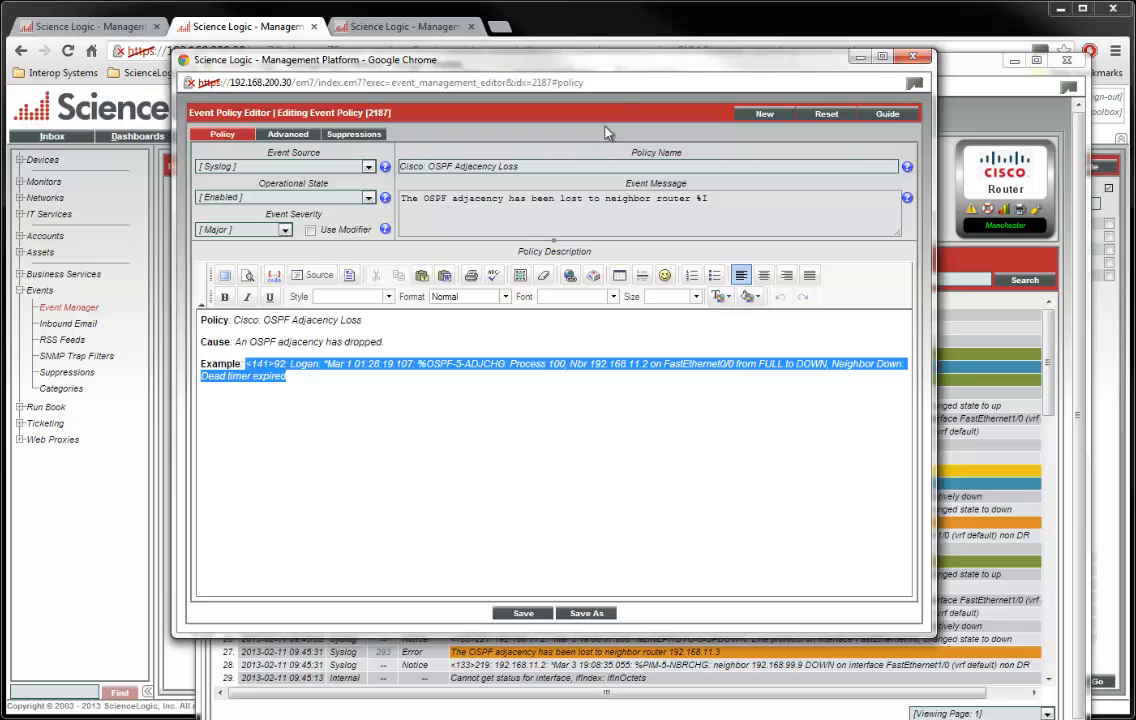
Open the Regular Expression Tester from the main EM7 window and paste the copied syslog message as the search text.
left_click(643, 18)
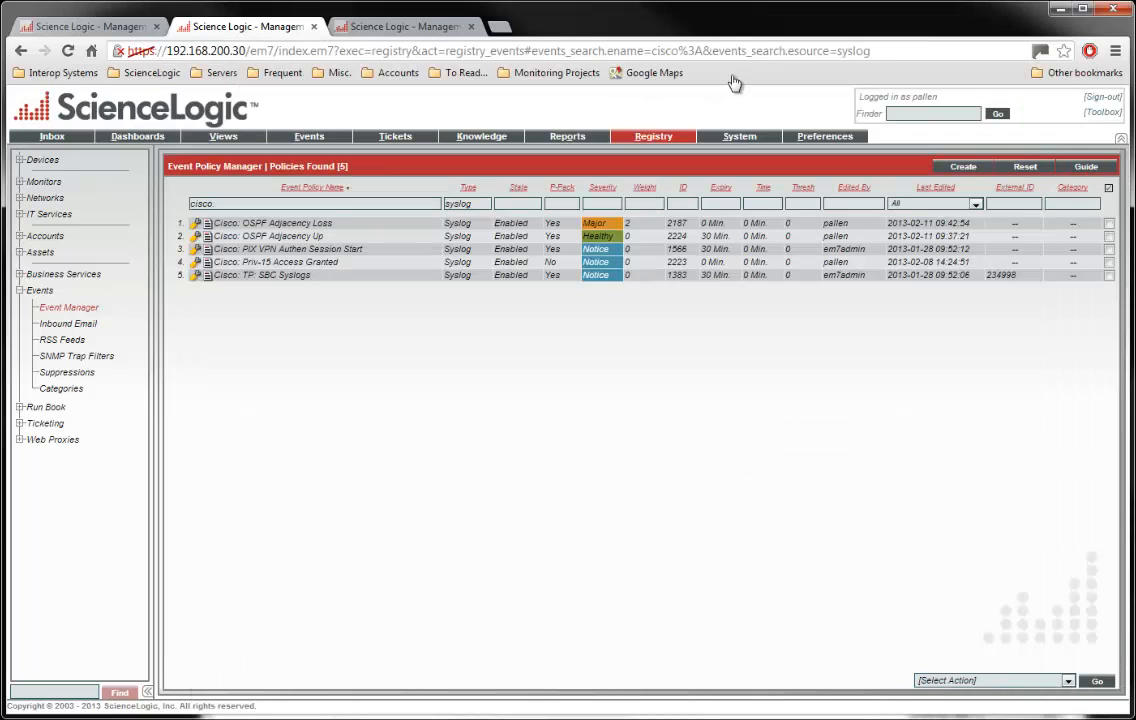
left_click(1091, 115)
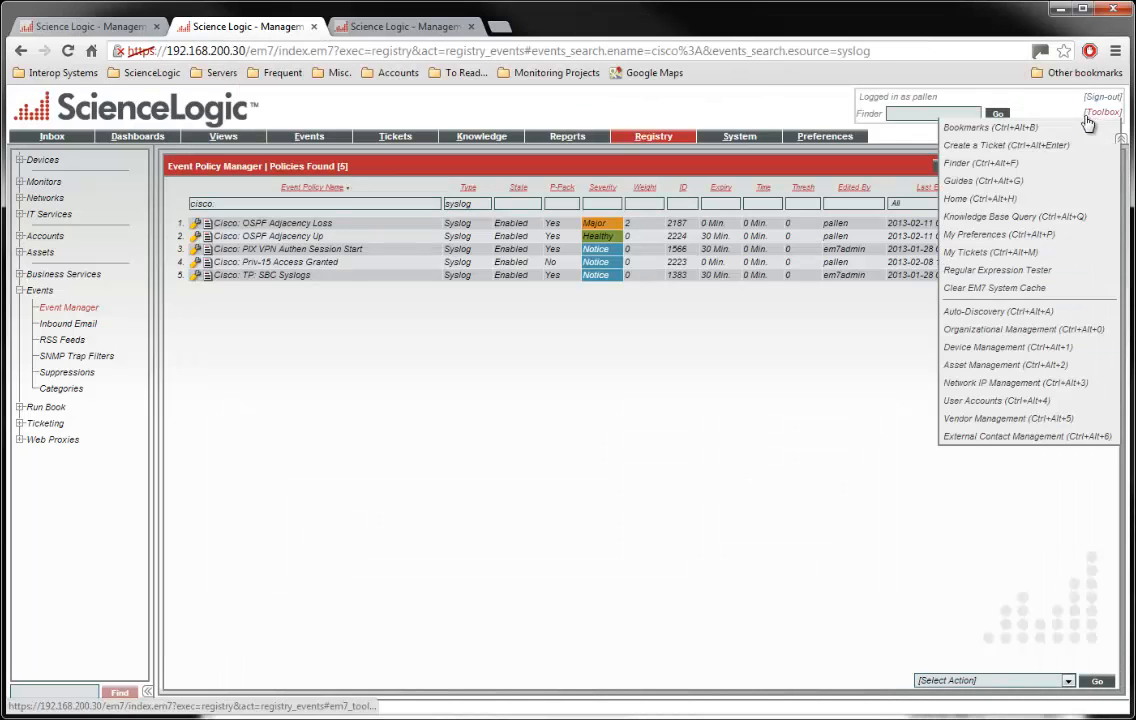
left_click(1010, 271)
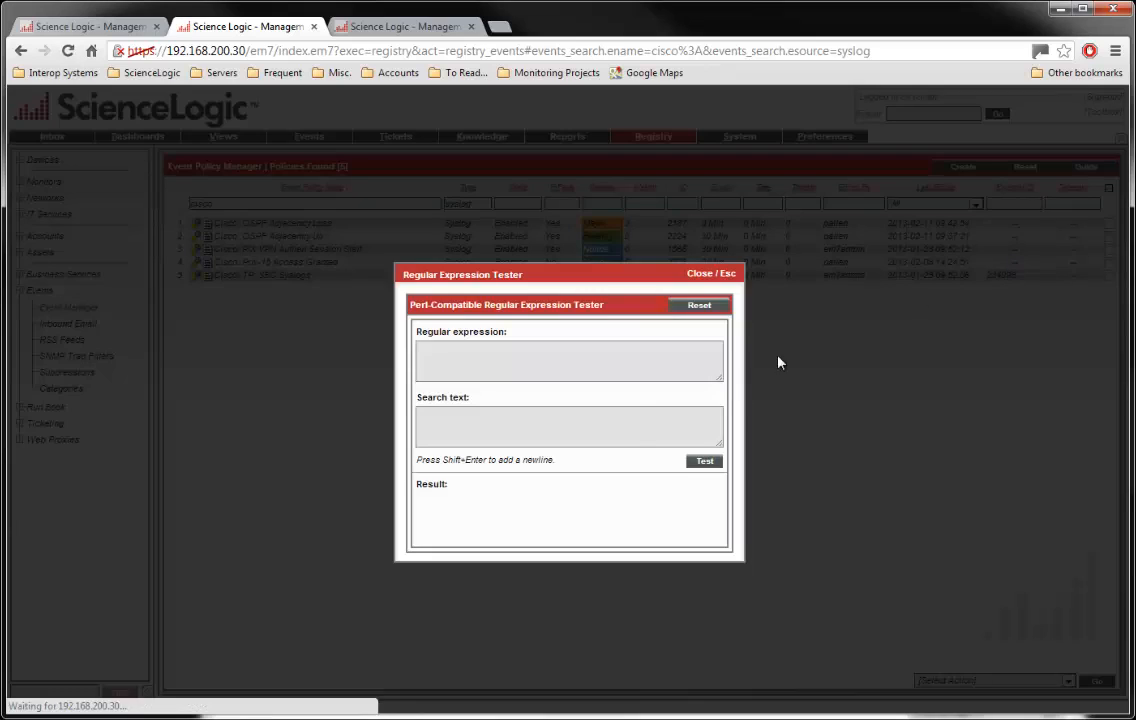
left_click(581, 434)
key("ctrl+v")
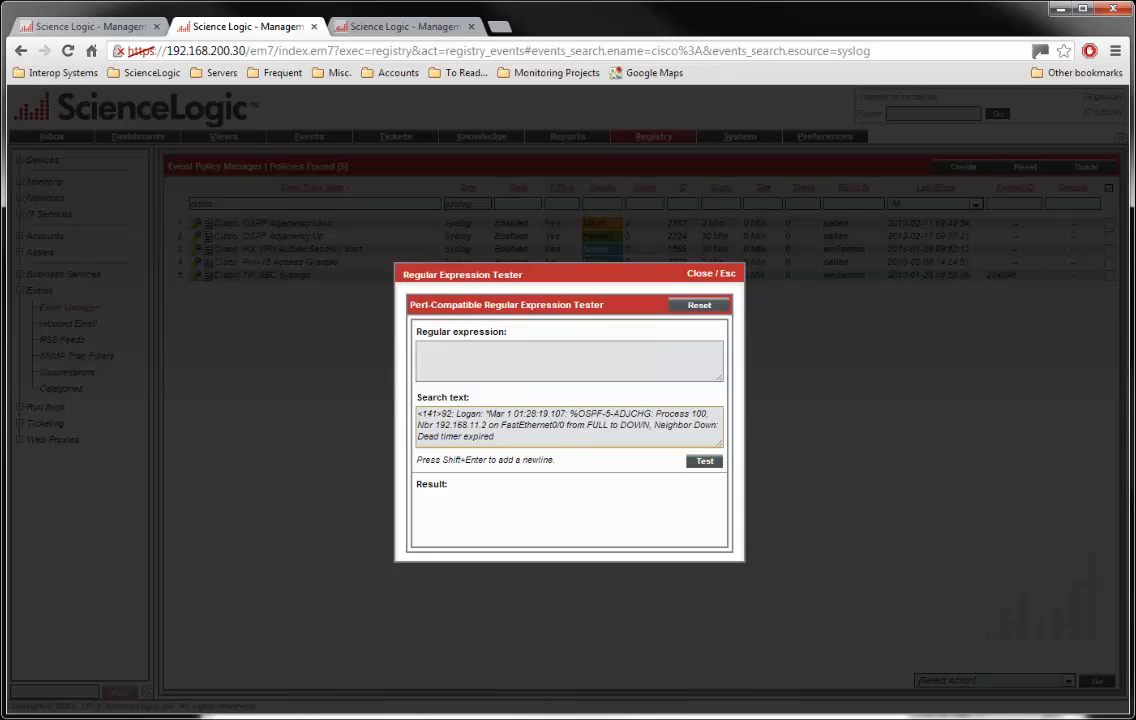
Copy the policy's Identifier Pattern .*\s+(\d+\.\d+\.\d+\.\d+)\s+ into the tester as the regular expression and run the test.
key("alt+Tab")
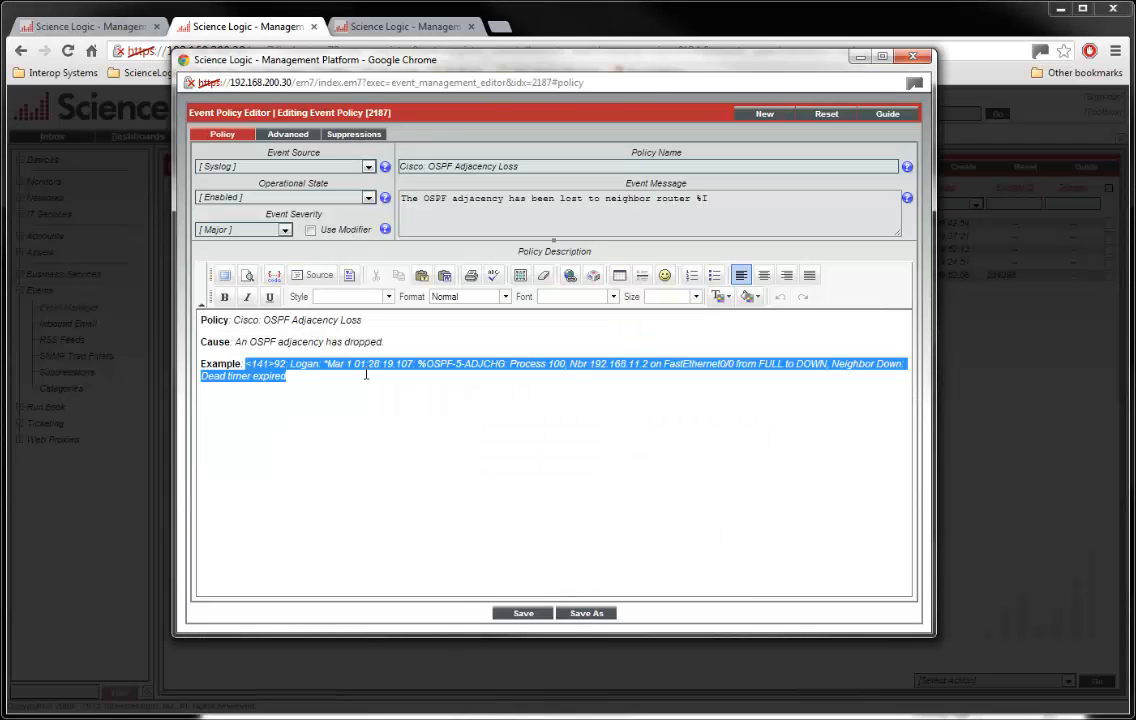
left_click(278, 134)
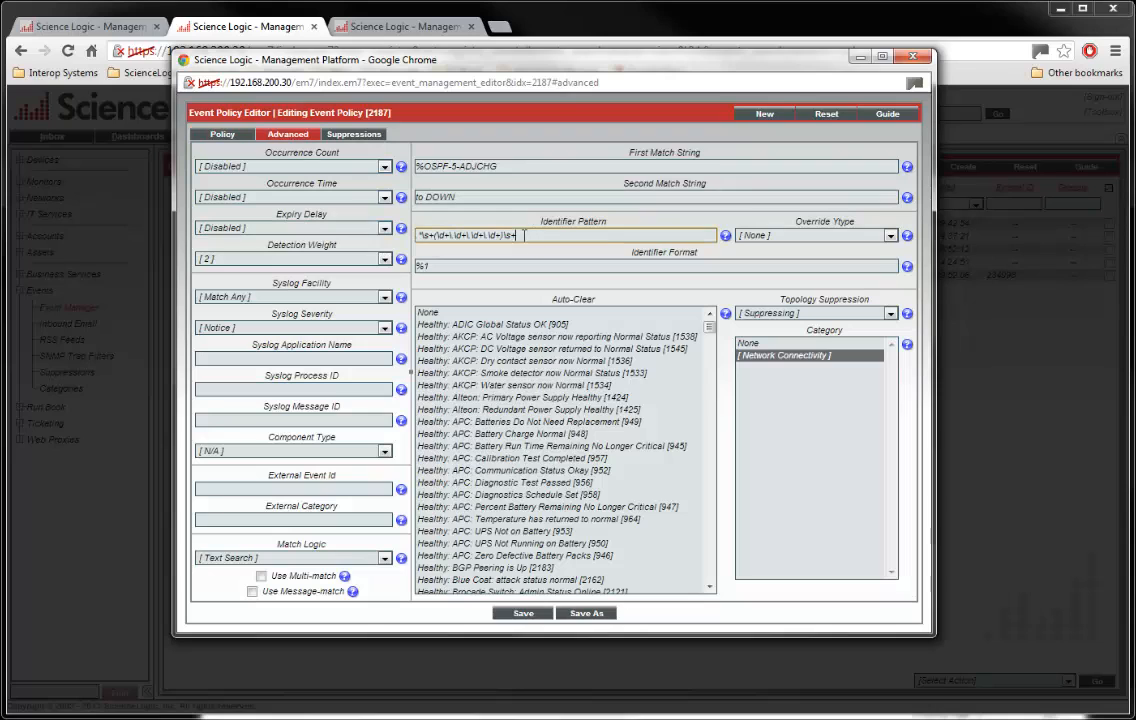
left_click_drag(517, 235, 416, 234)
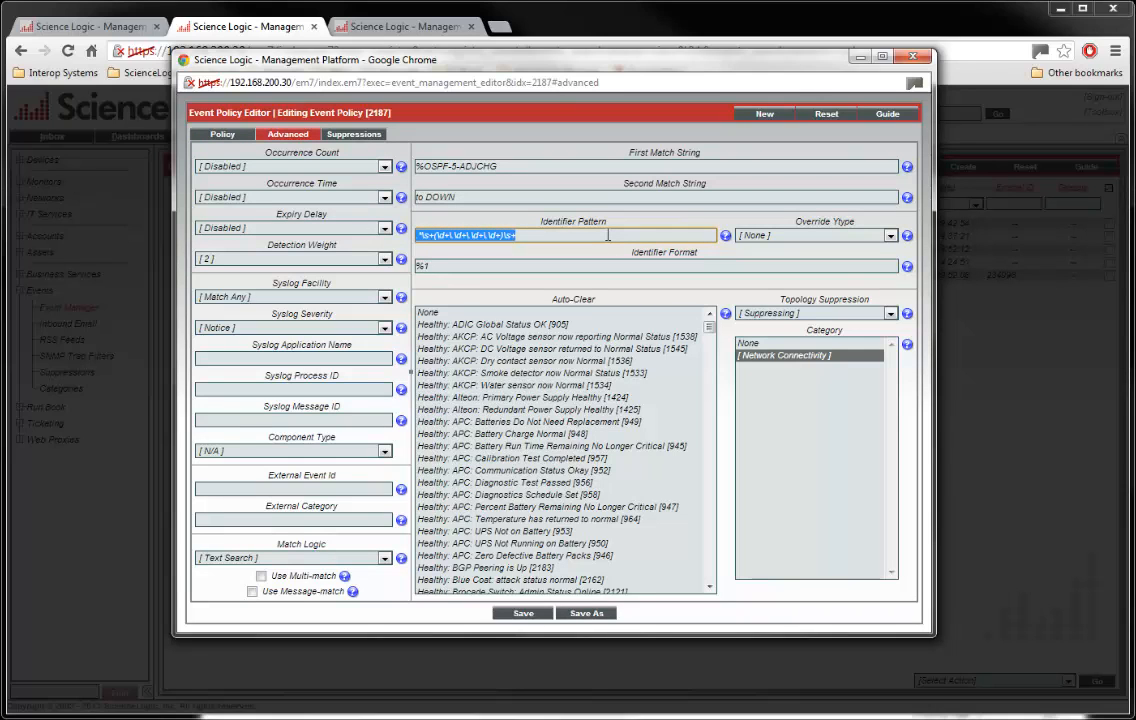
key("alt+Tab")
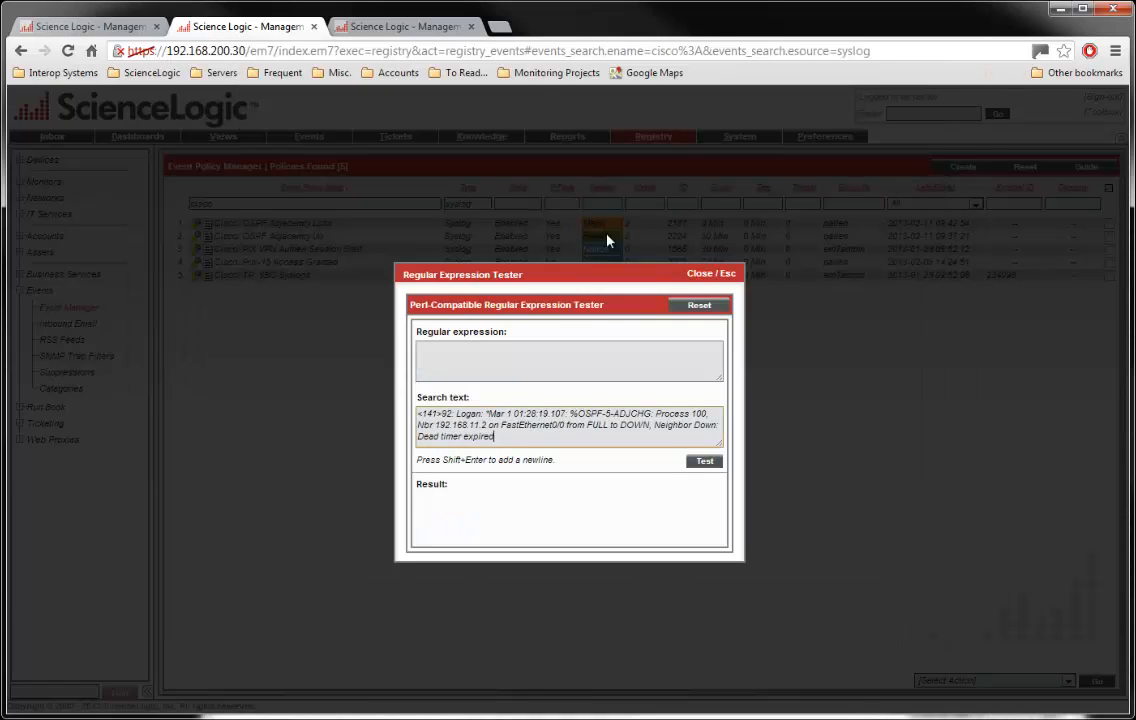
left_click(552, 354)
type(".*\\s+(\\d+\\.\\d+\\.\\d+\\.\\d+)\\s+")
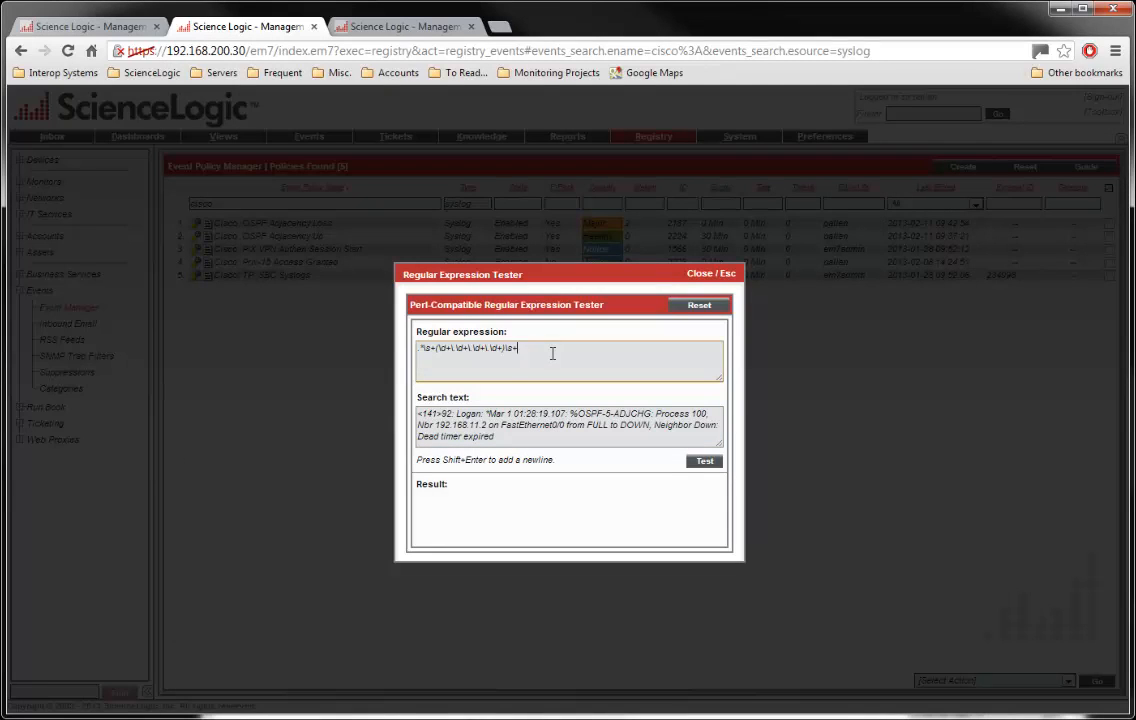
left_click(697, 464)
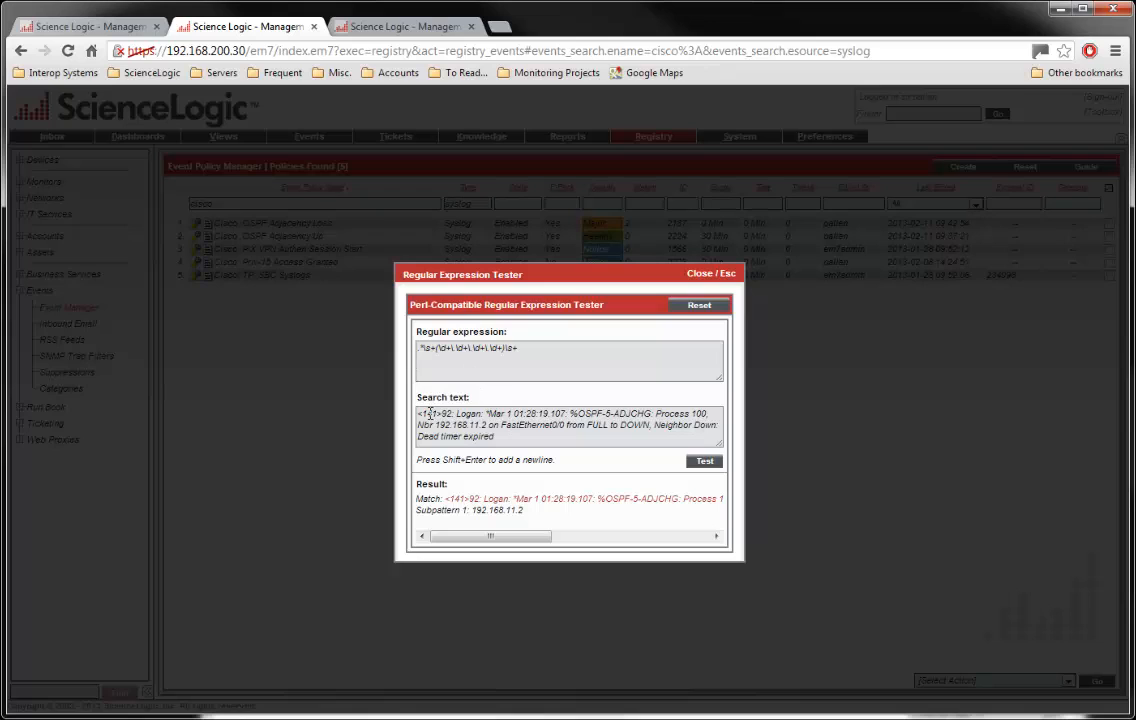
Examine the subpattern and the full matched text in the test result, and return to the policy editor.
left_click_drag(416, 511, 464, 513)
left_click(464, 513)
left_click_drag(478, 541, 485, 543)
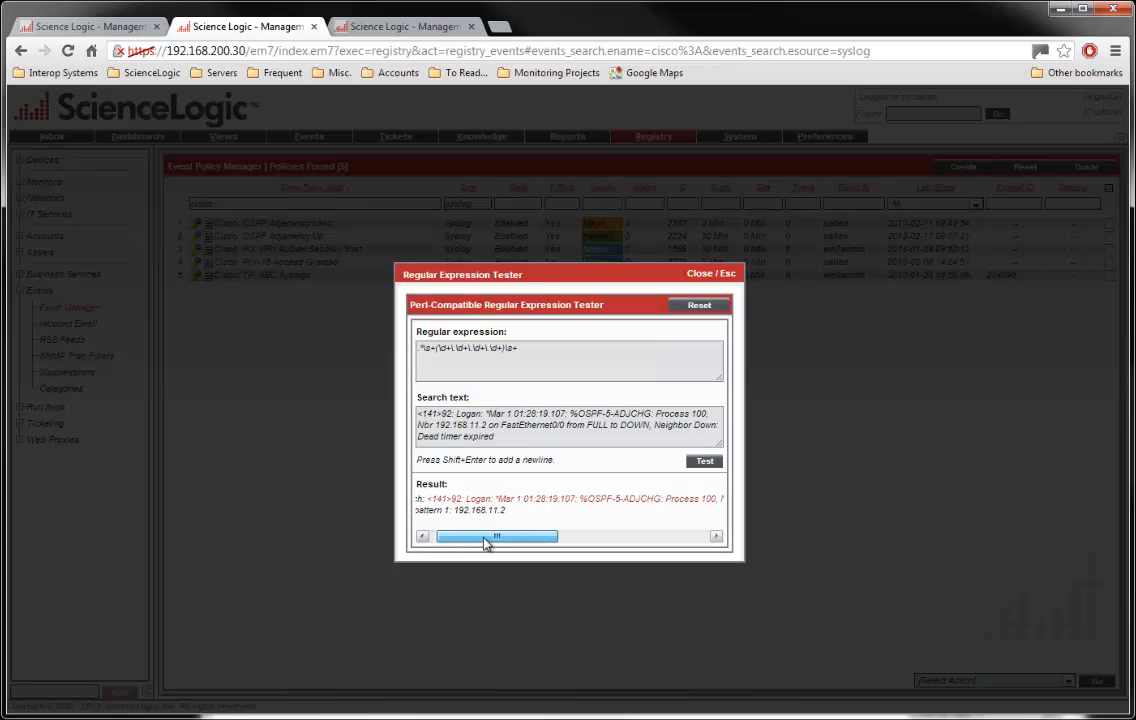
mouse_move(489, 545)
left_mouse_down()
mouse_move(556, 548)
mouse_move(588, 515)
mouse_move(591, 537)
mouse_move(628, 543)
mouse_move(484, 538)
left_mouse_up()
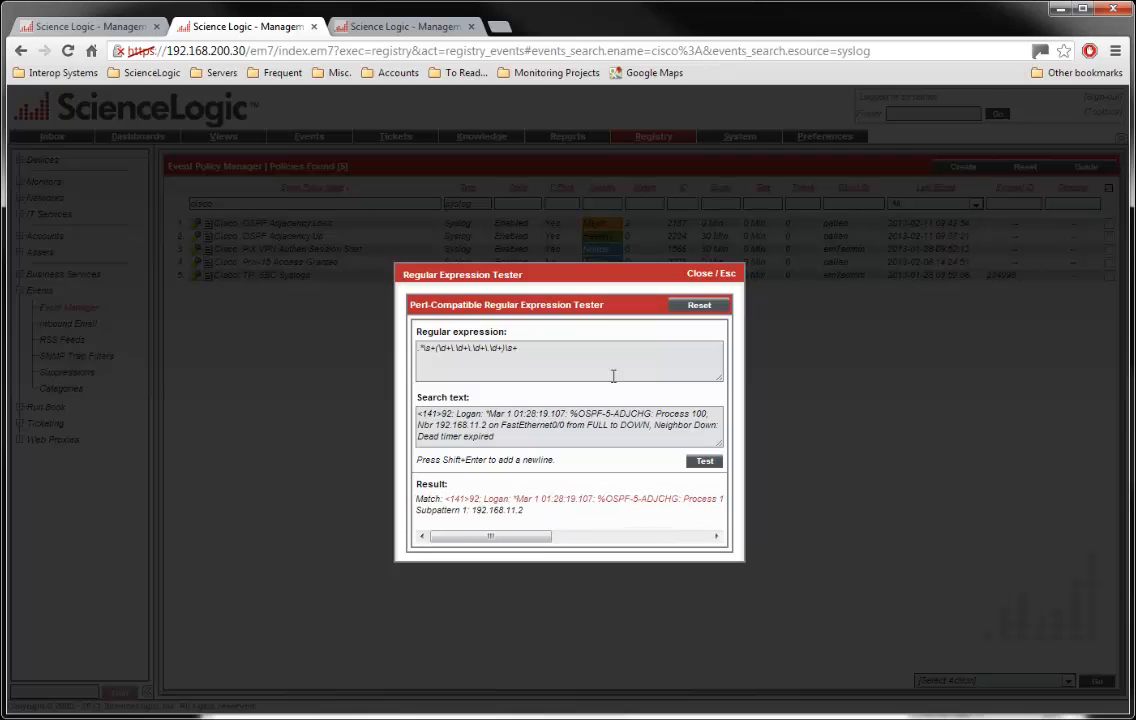
key("Escape")
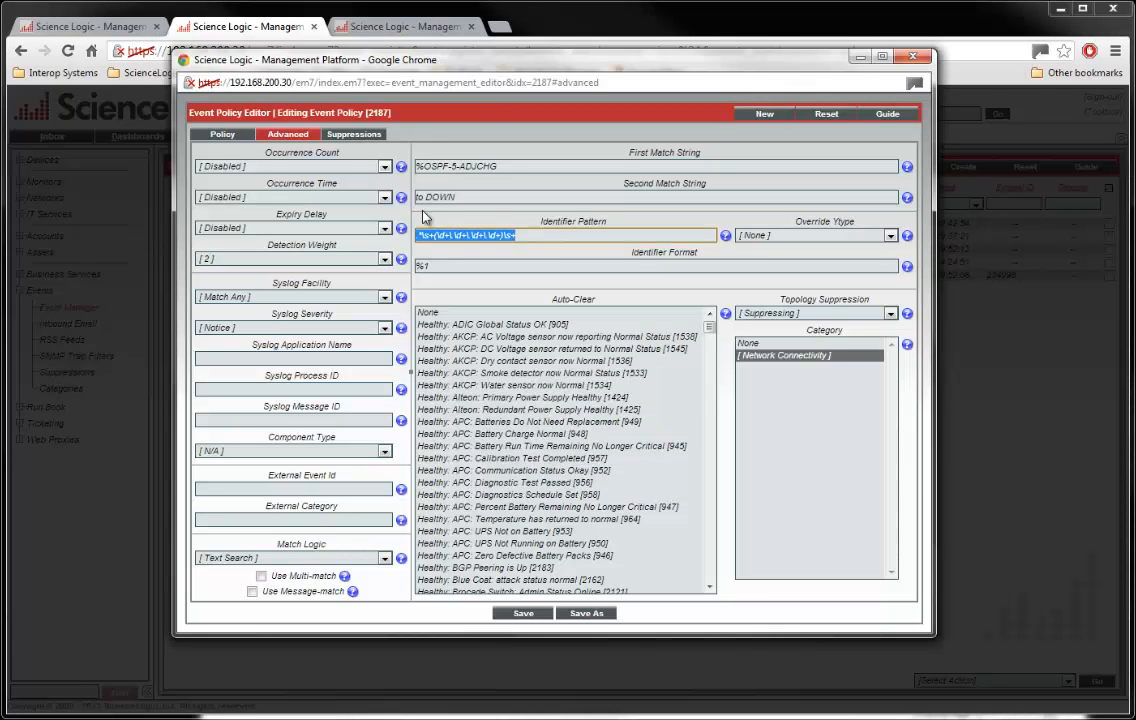
Compare the %I variable in the event message with the example syslog message and the Identifier Pattern and Format.
left_click(224, 134)
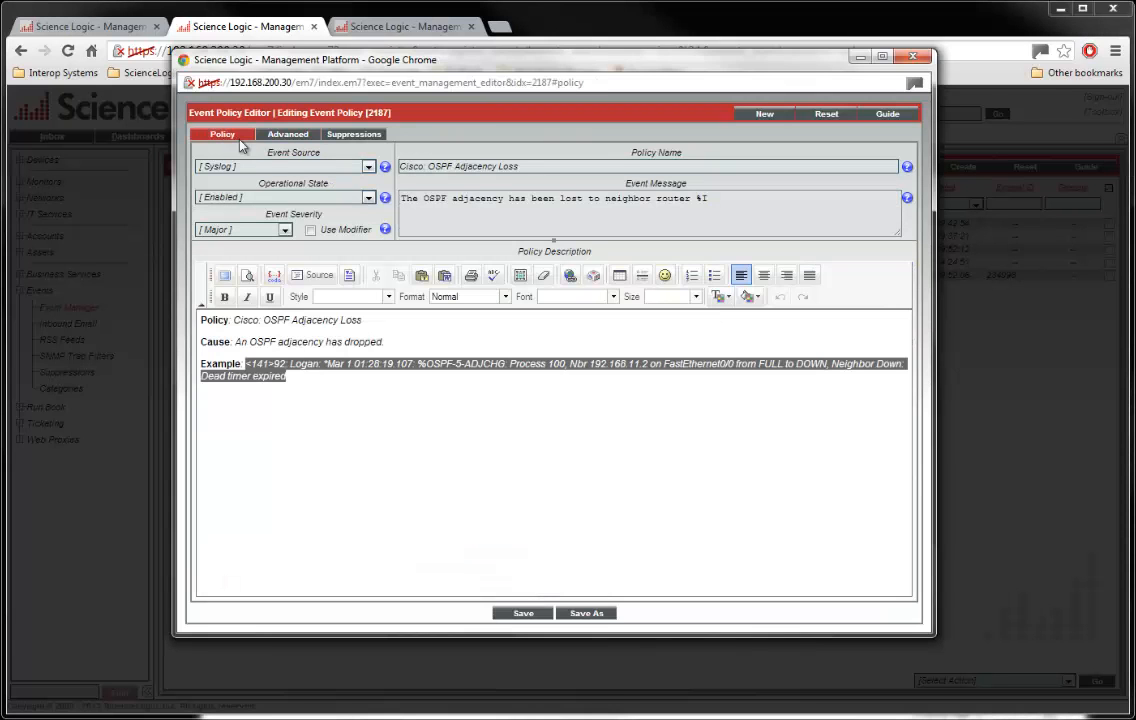
left_click(711, 198)
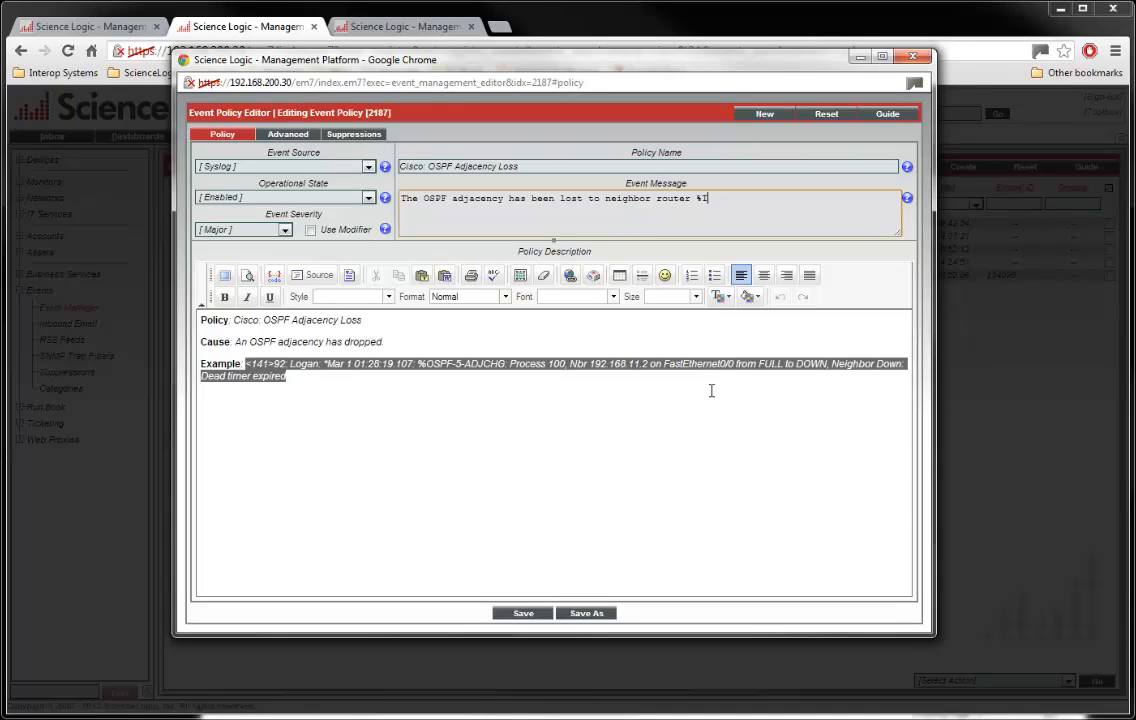
left_click(603, 365)
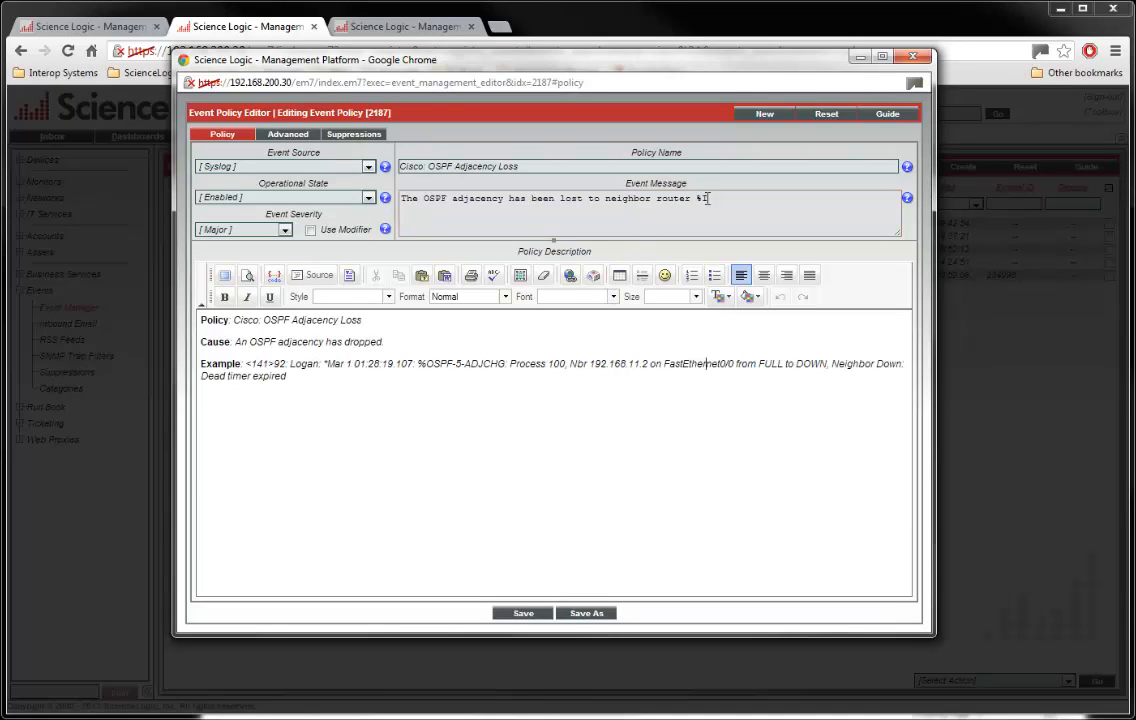
left_click(286, 136)
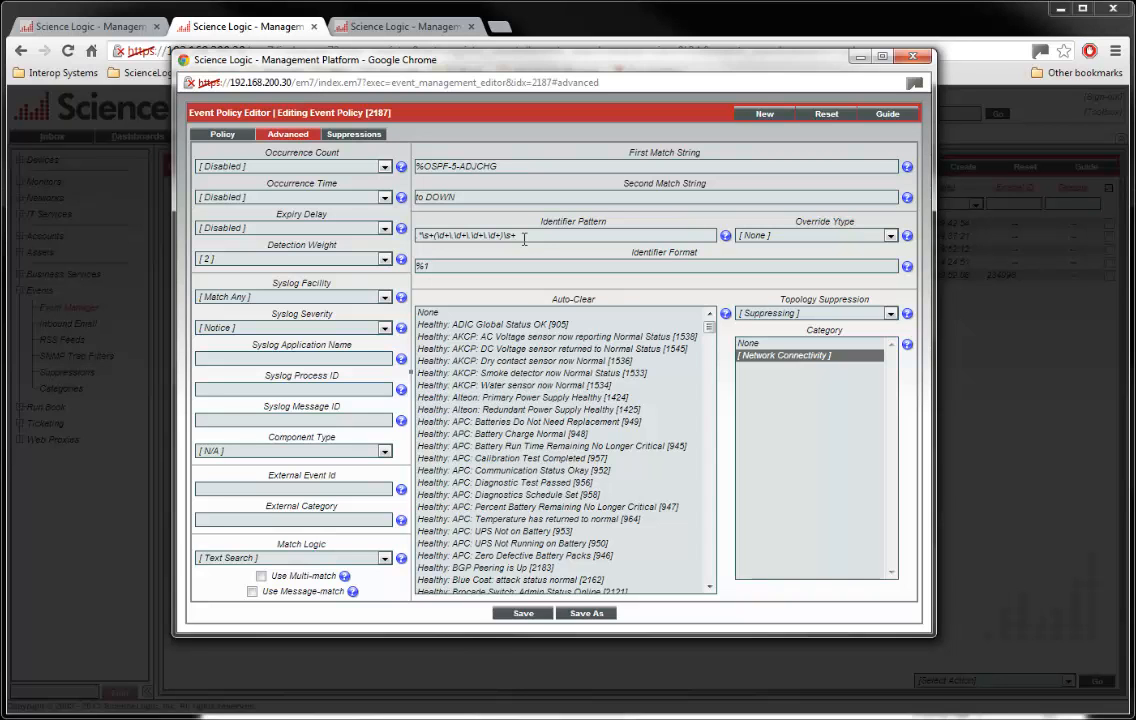
Switch to the Manchester device log window to view the generated OSPF adjacency messages.
key("alt+Tab")
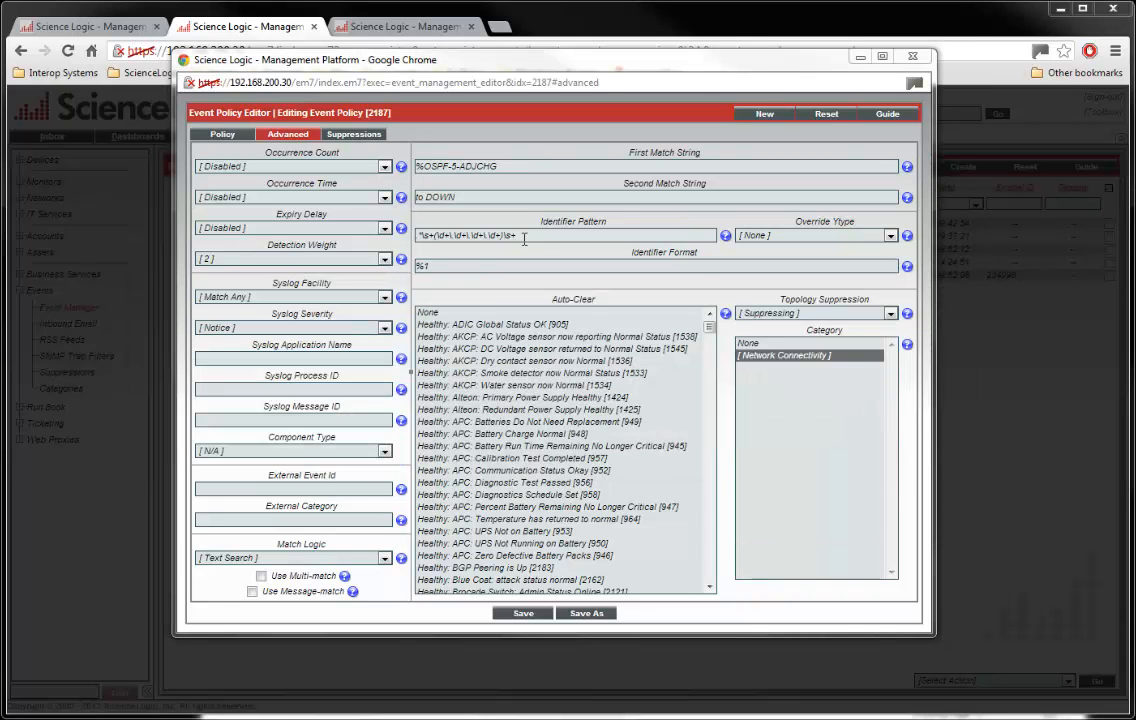
key("alt+Tab")
key("alt+Tab")
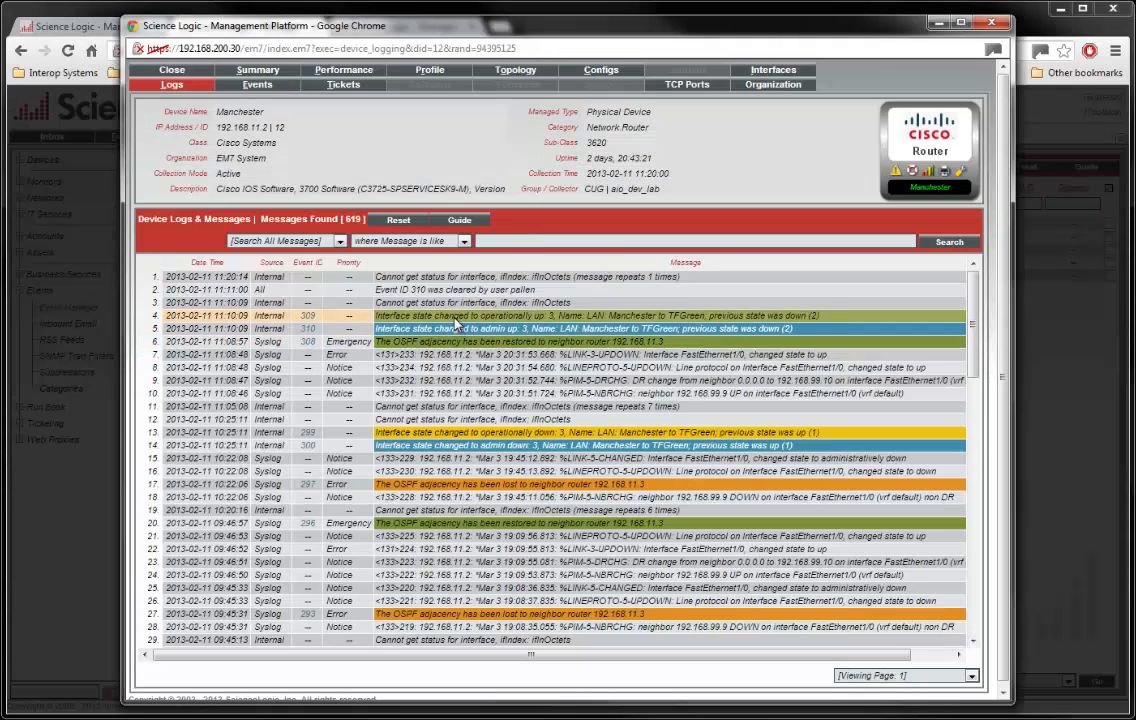
Check Manchester's active events, and reload its device logs to look for new OSPF adjacency messages.
left_click(255, 86)
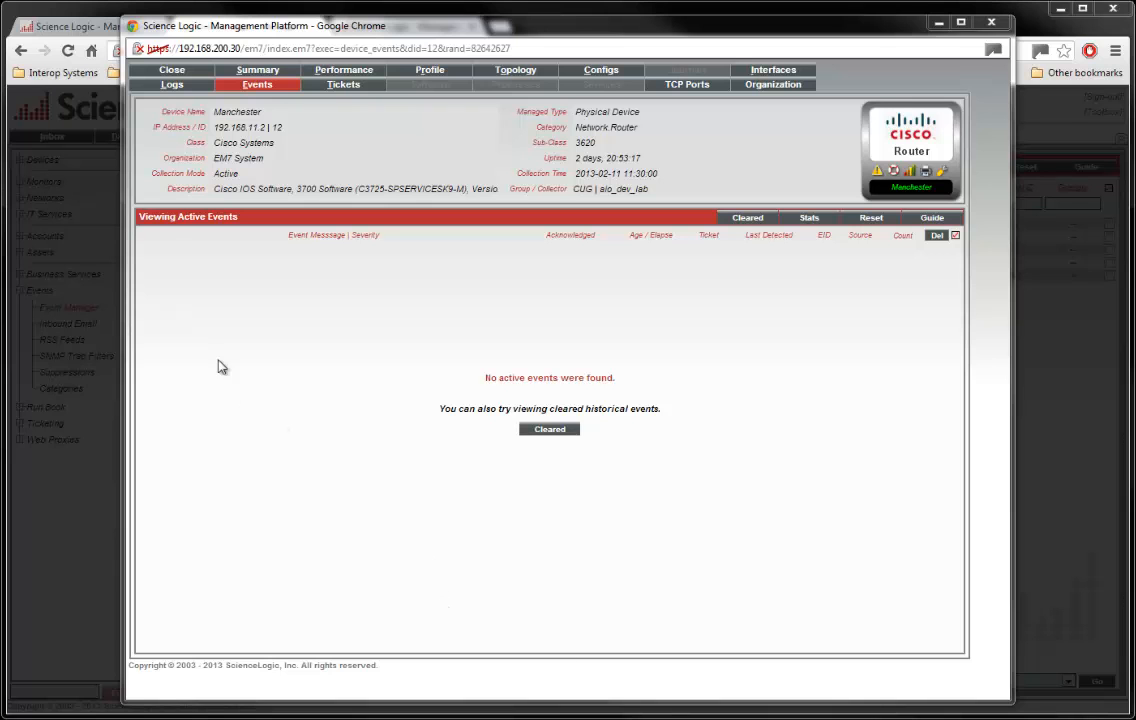
left_click(172, 87)
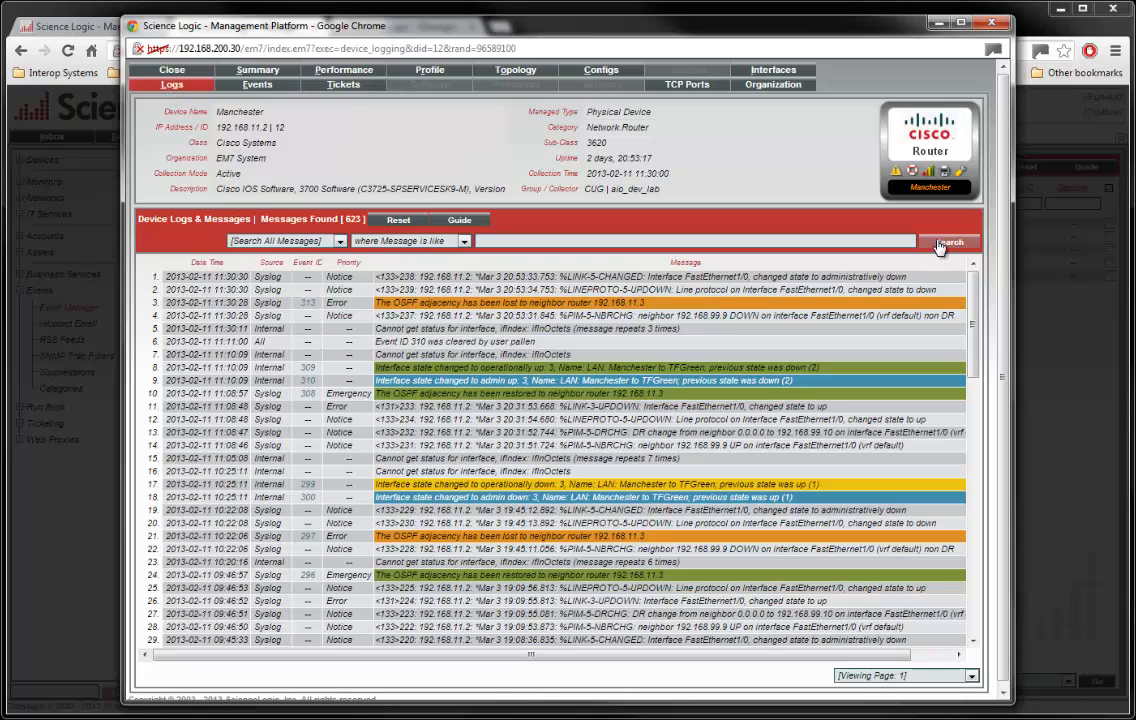
left_click(404, 222)
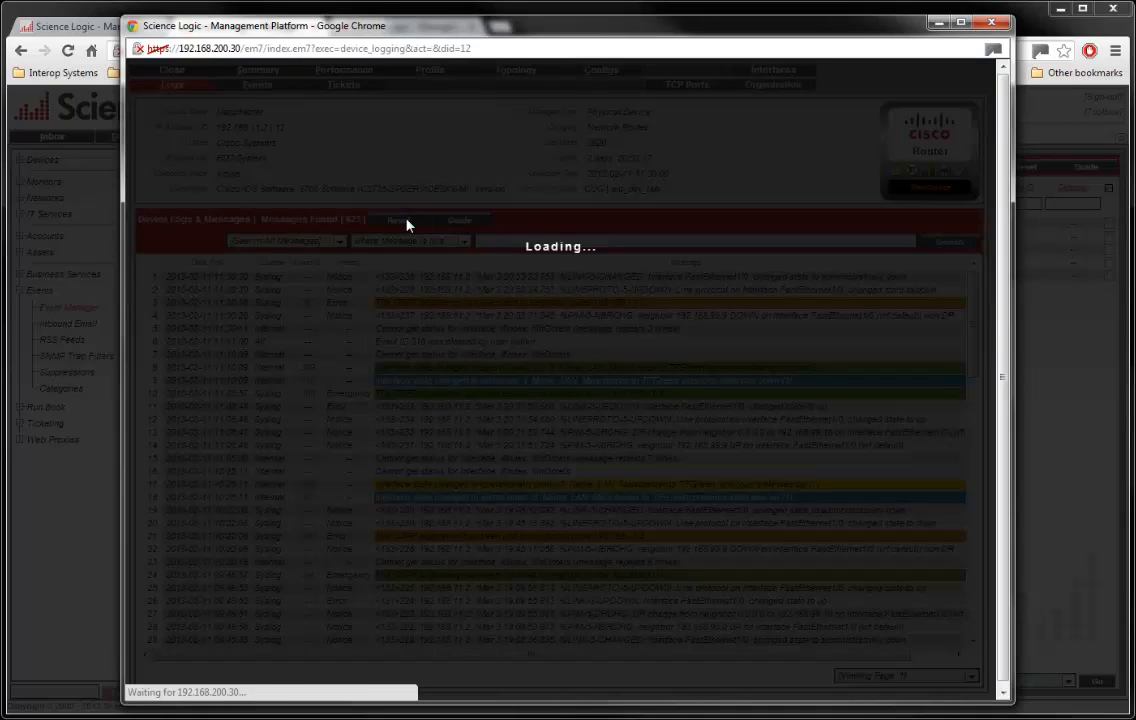
left_click(406, 224)
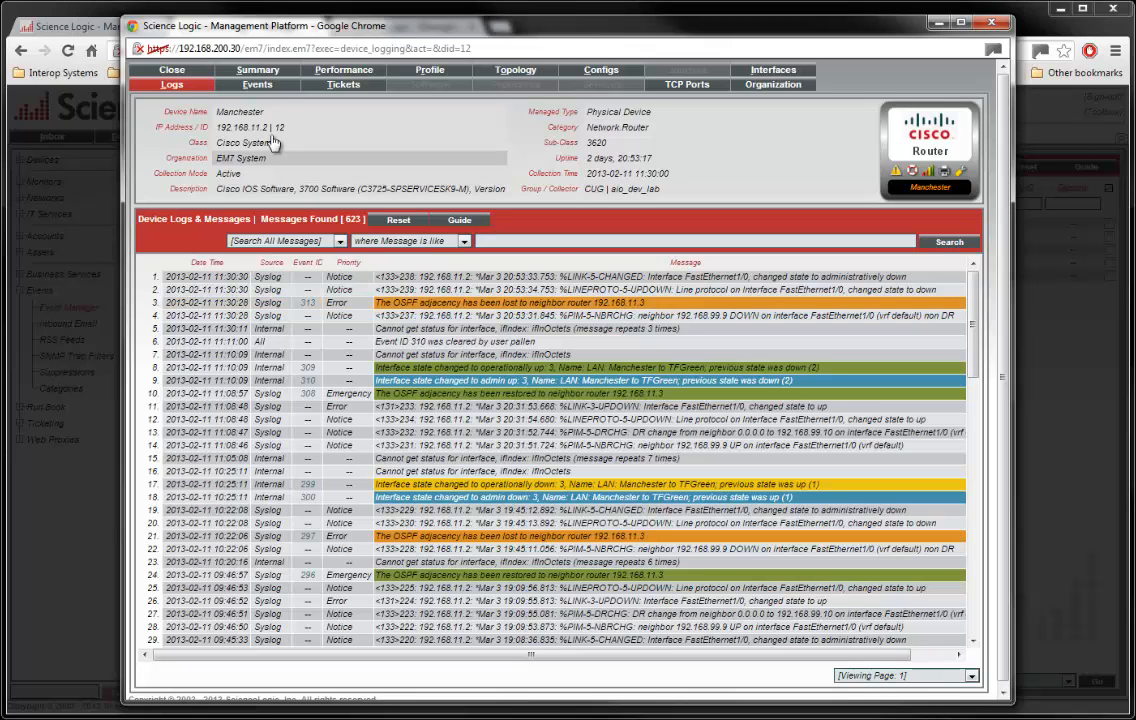
Close the regular expression tester in the main window, open the Event Console, and reload its event list.
left_click(83, 17)
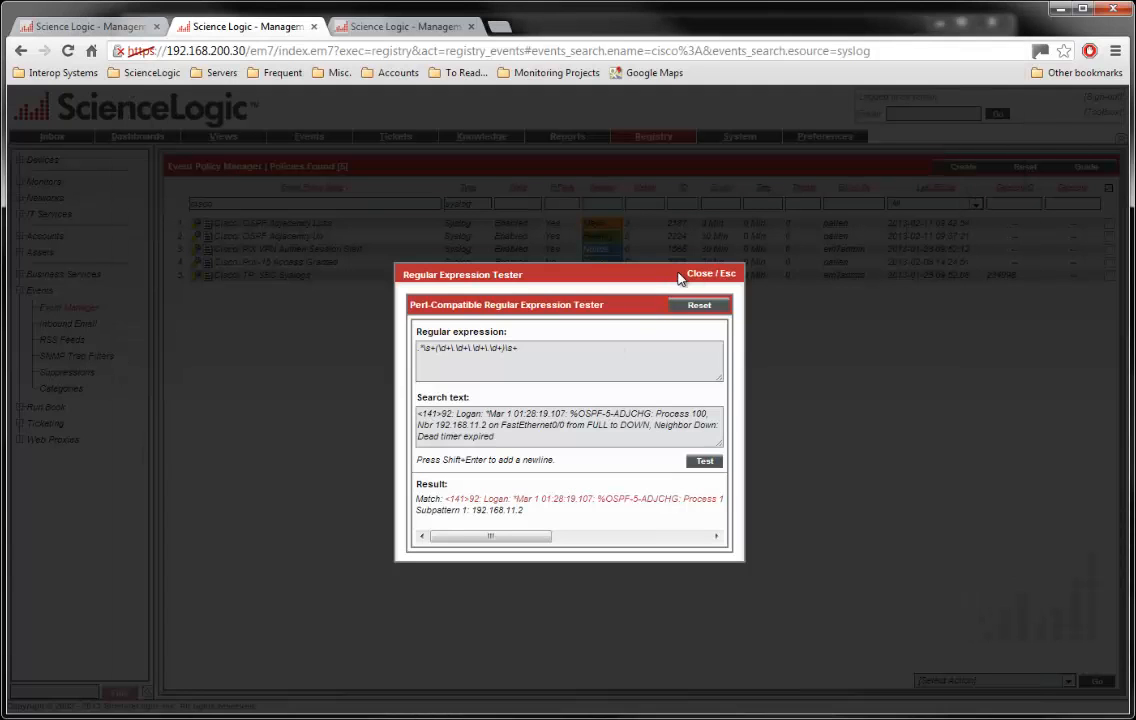
left_click(418, 167)
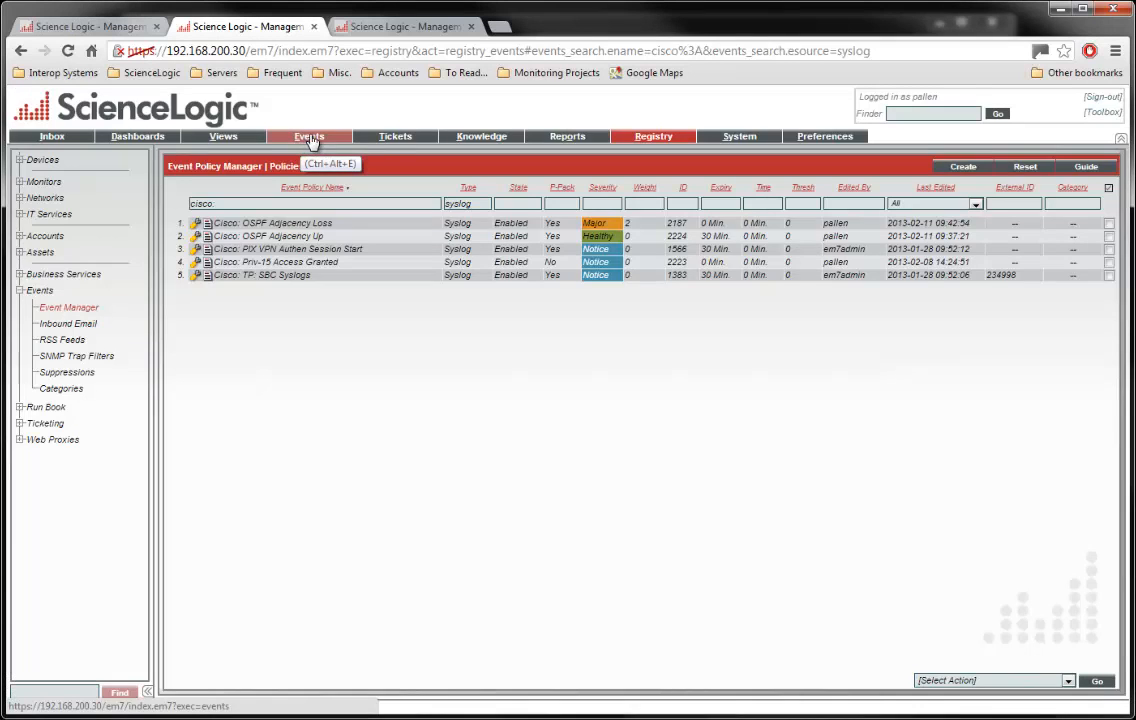
left_click(311, 139)
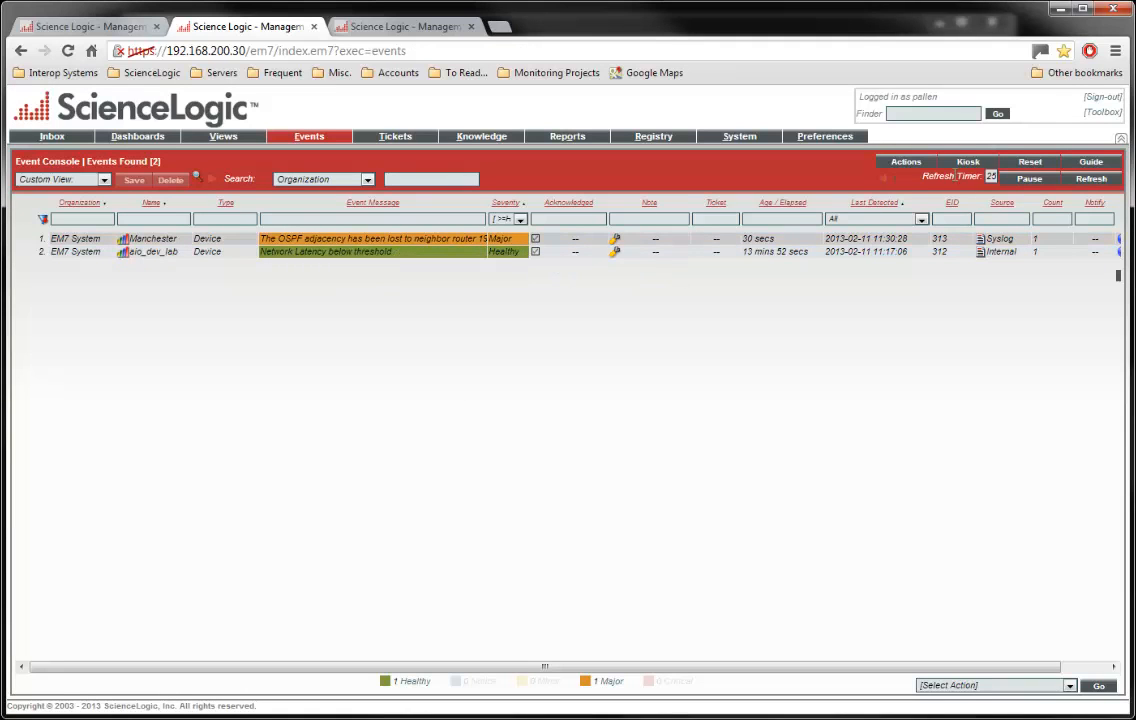
left_click(1030, 164)
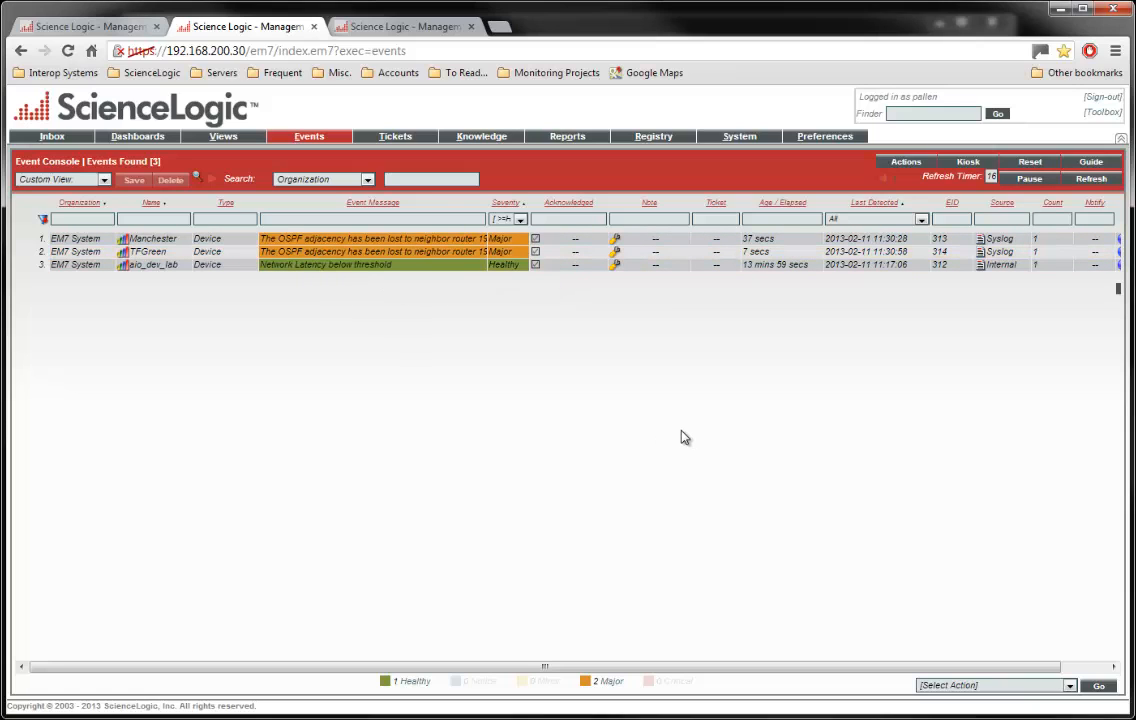
left_click(1046, 164)
Switch through the open windows to the event policy editor showing the OSPF adjacency loss policy's advanced settings.
key("alt+Tab")
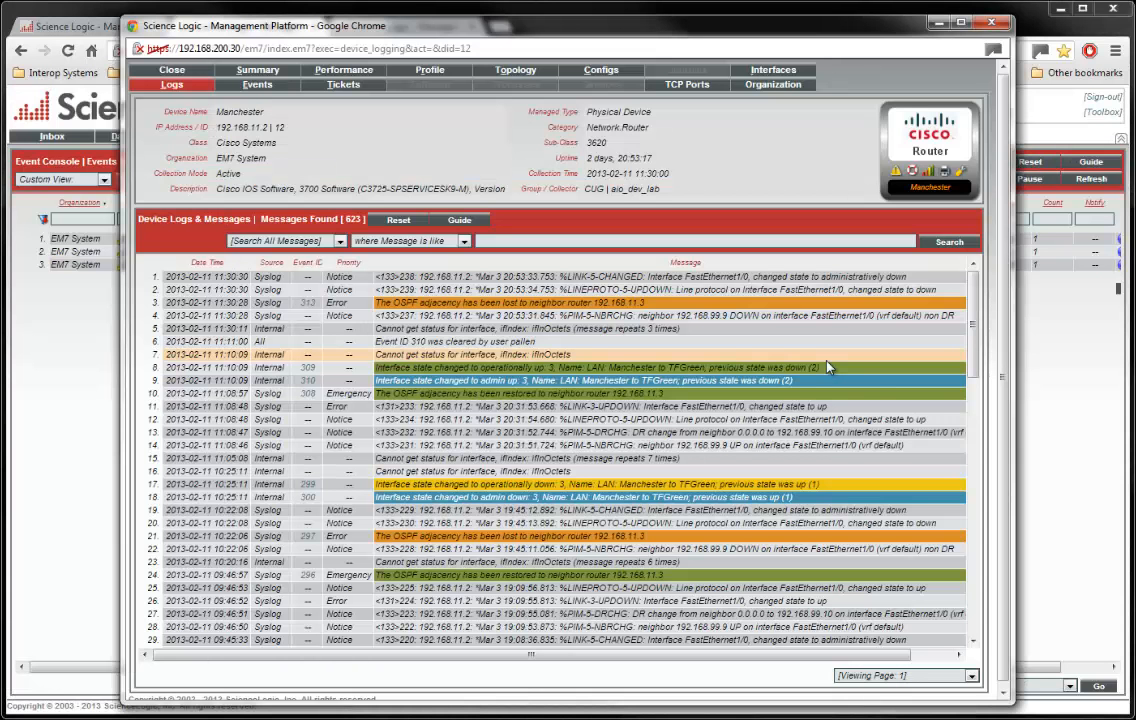
key("alt+Tab")
key("alt+Tab")
key("alt+Tab")
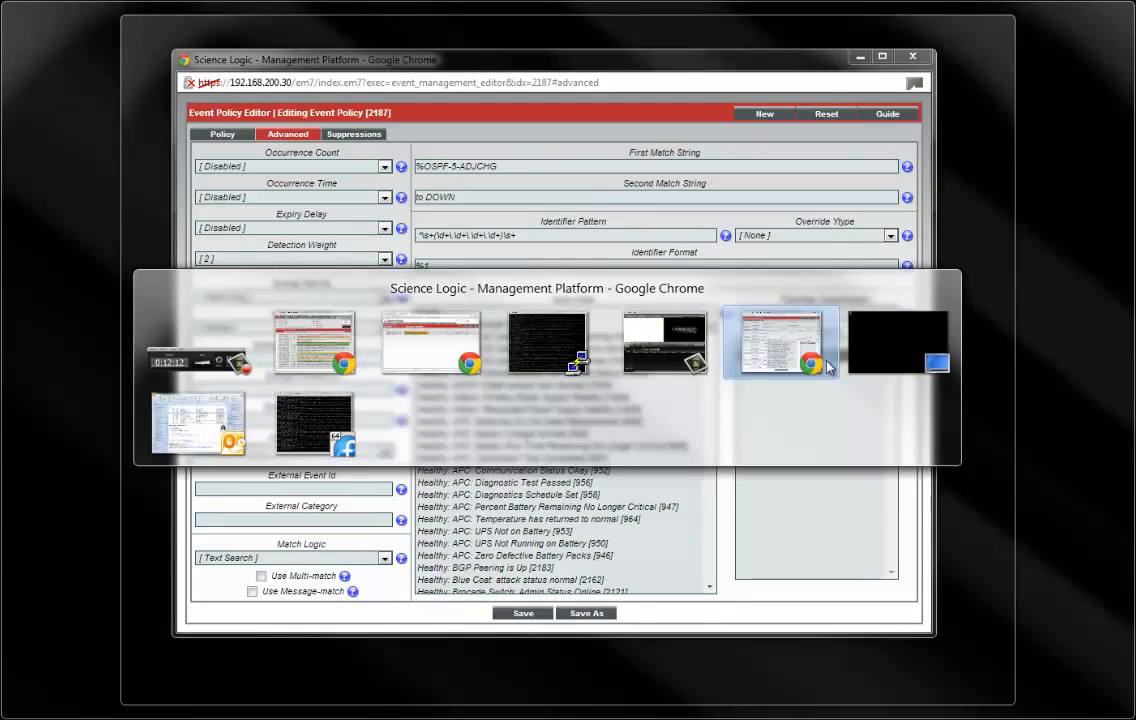
left_click(812, 358)
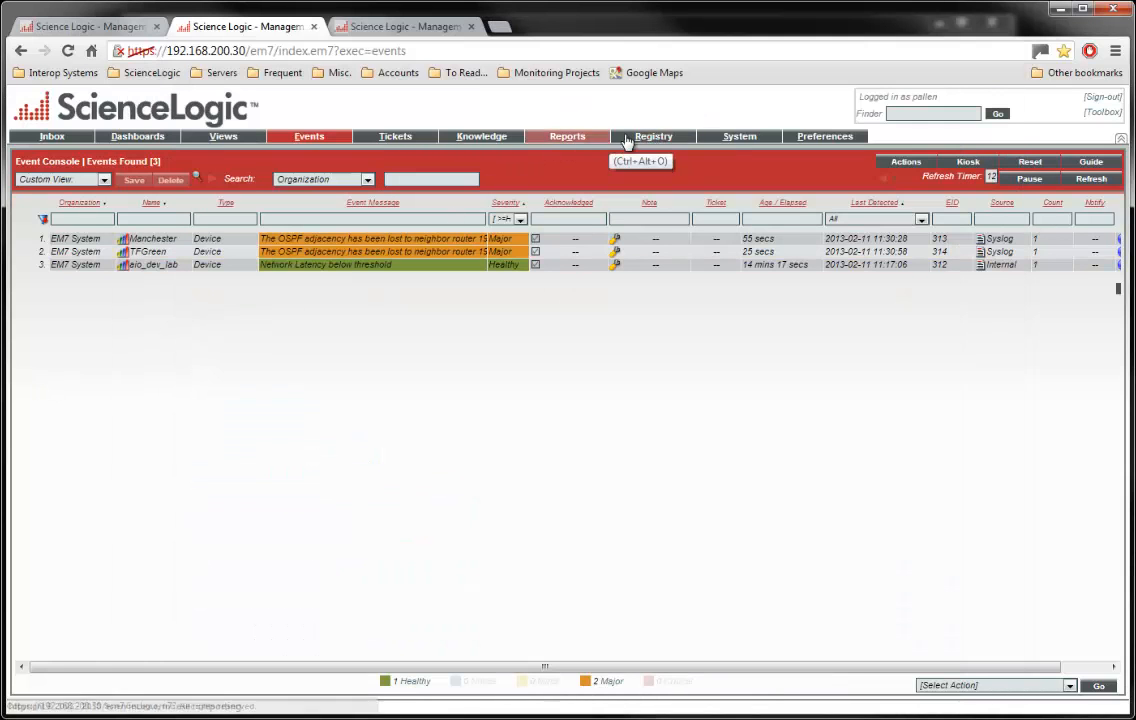
Open the Event Category Manager in the registry to view the defined event categories.
left_click(626, 140)
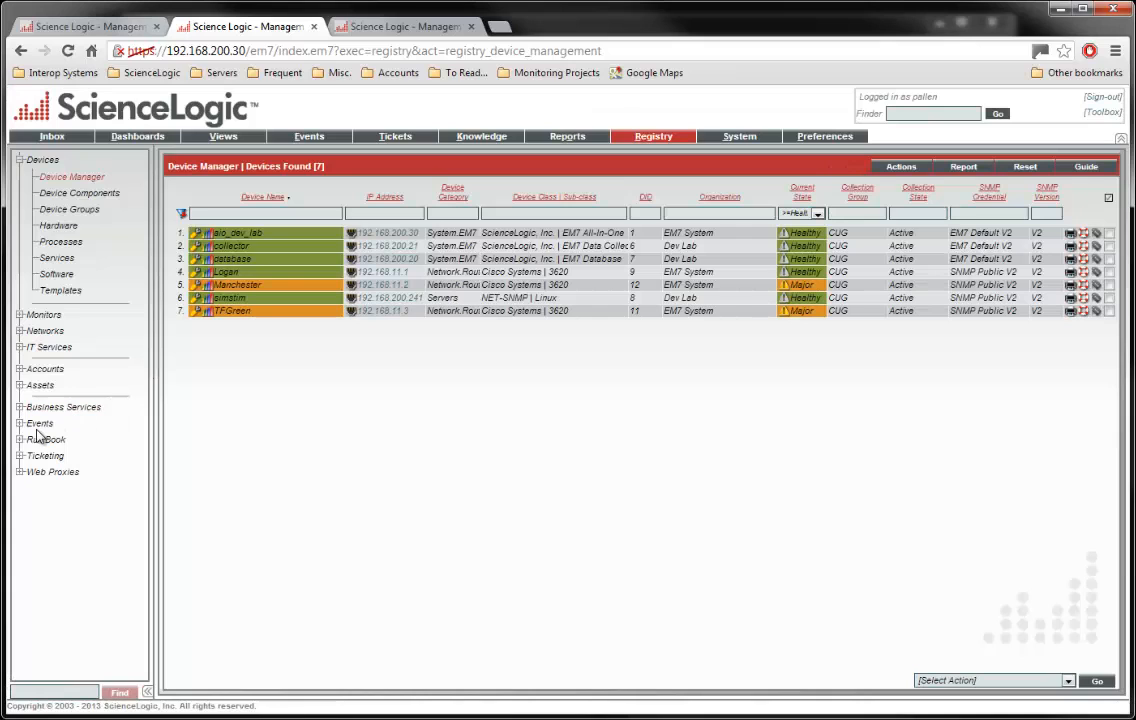
left_click(39, 424)
left_click(58, 522)
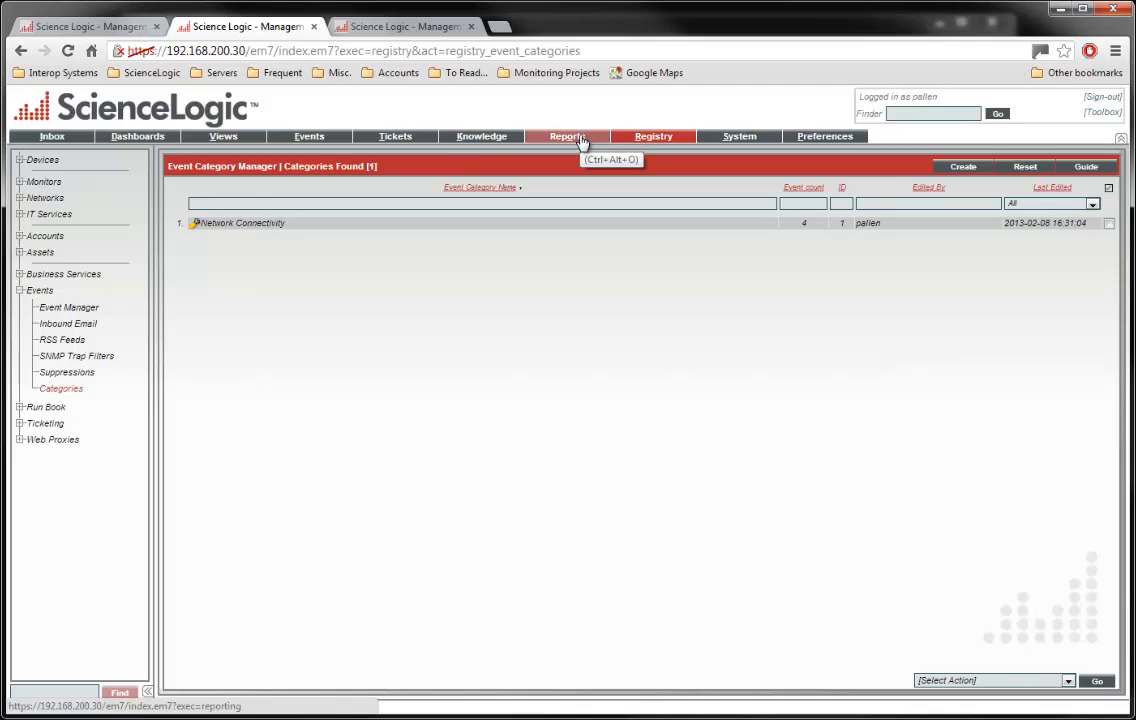
Return to the Event Console and refresh it repeatedly to check the OSPF adjacency events for Manchester and TFGreen.
left_click(316, 140)
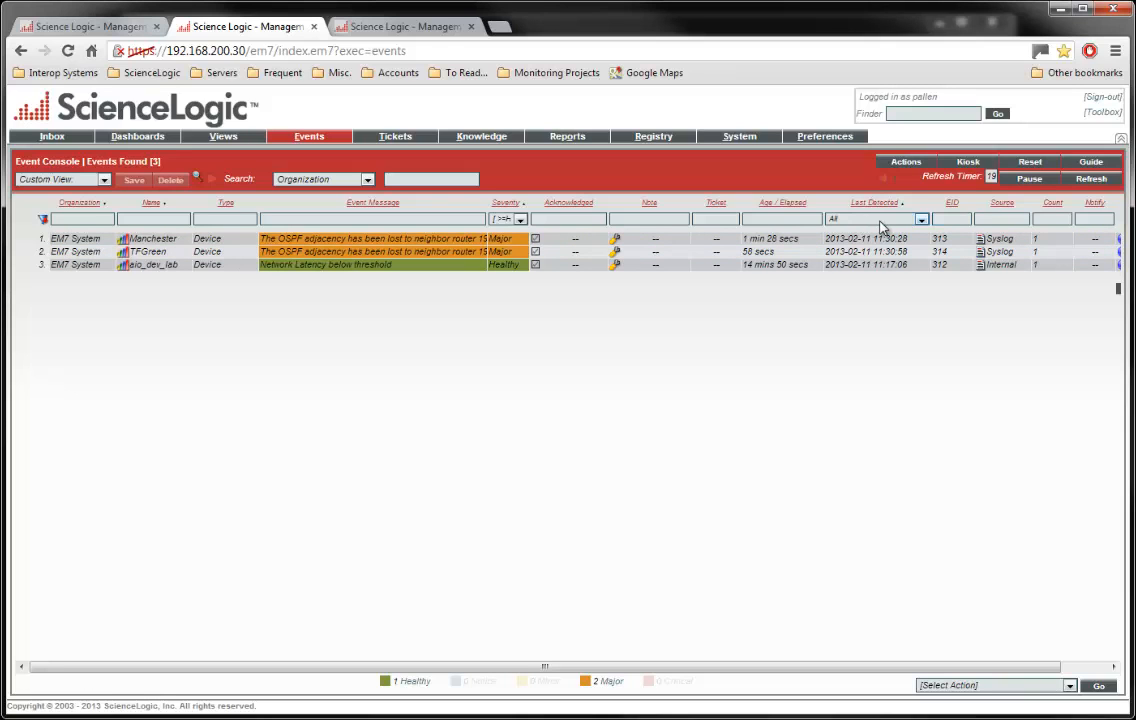
left_click(1088, 178)
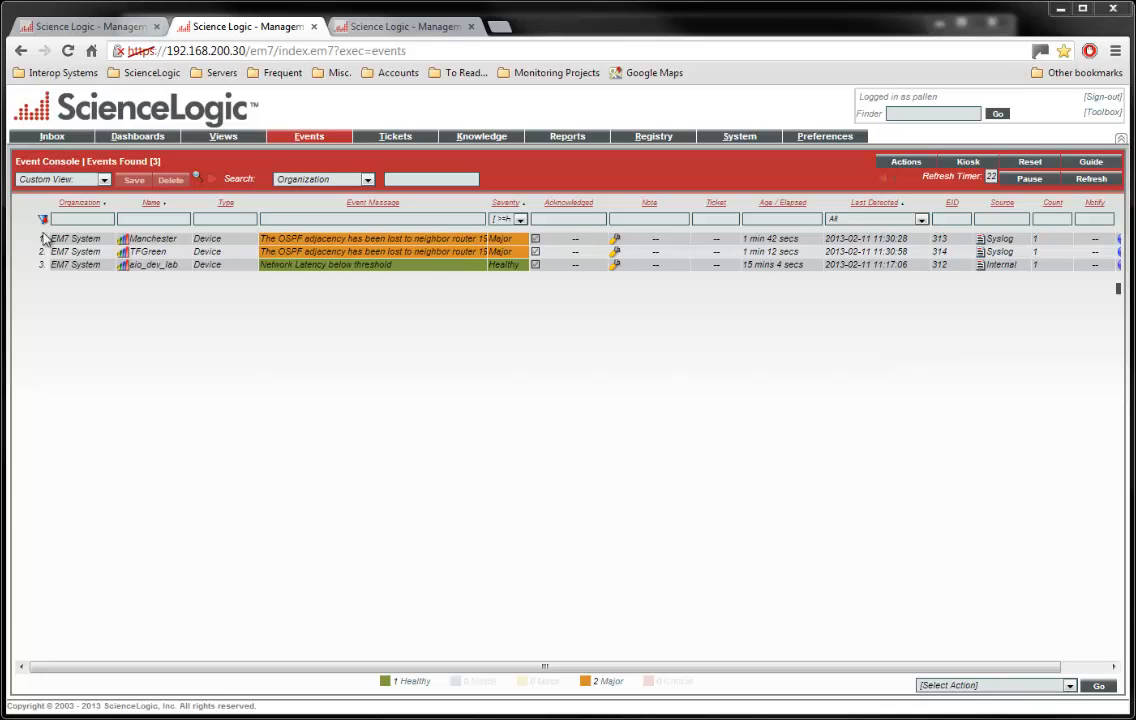
left_click(1030, 163)
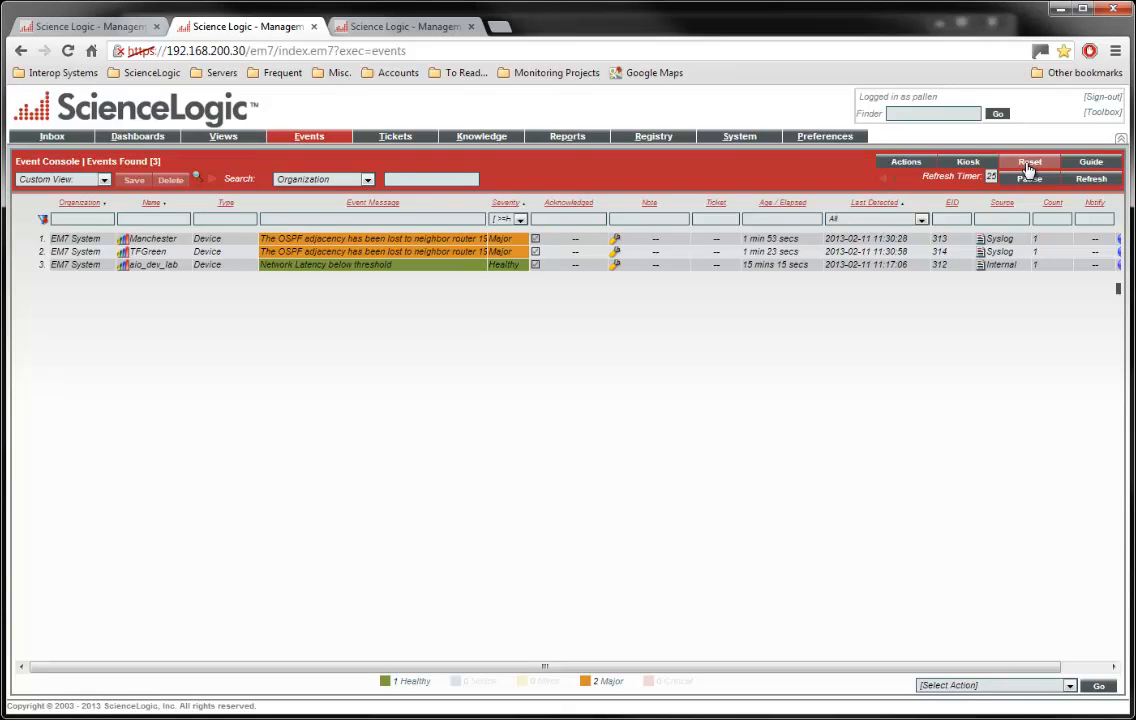
left_click(1030, 163)
left_click(1030, 165)
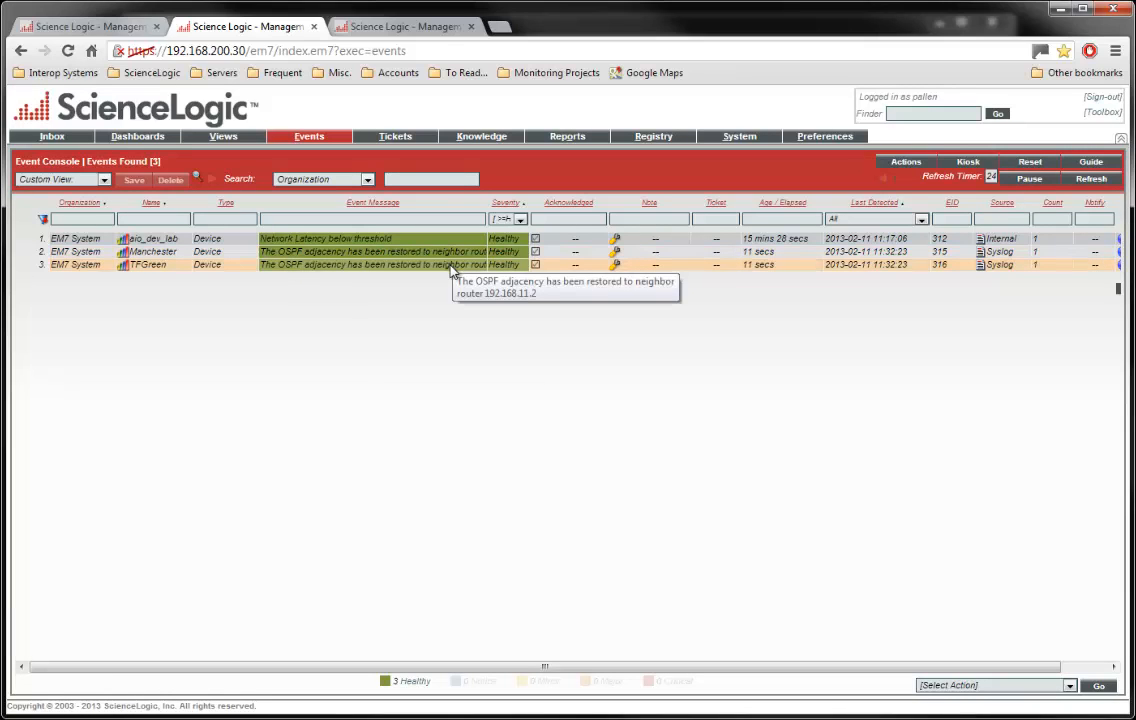
left_click(124, 252)
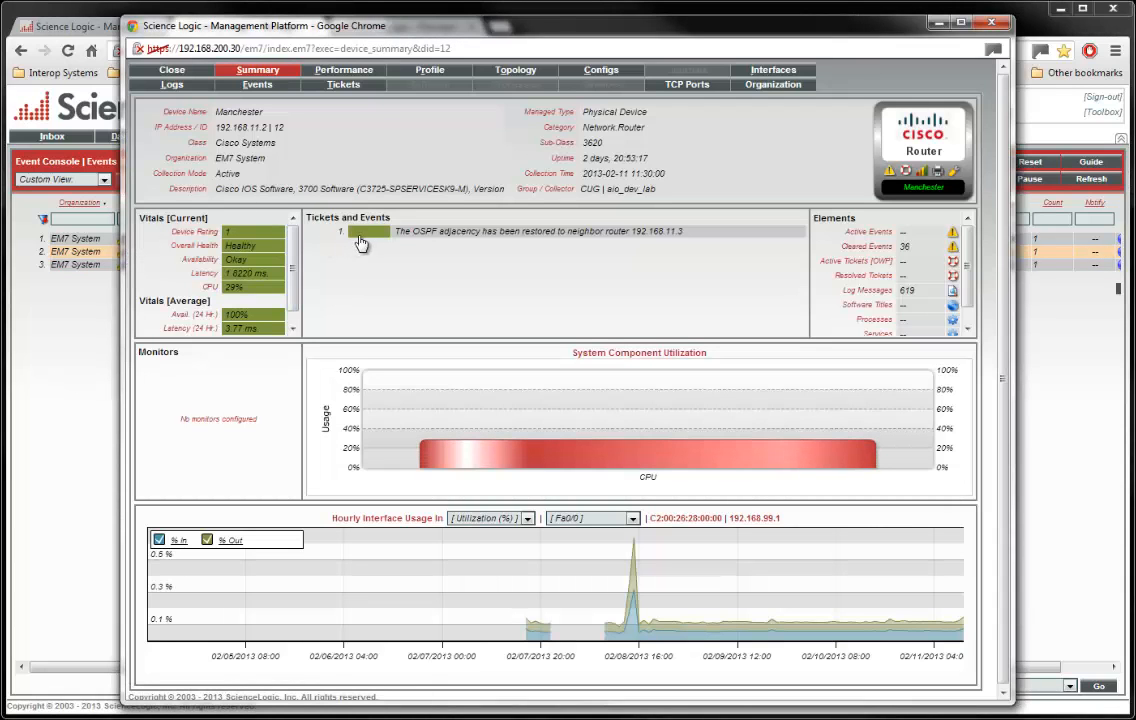
left_click(180, 82)
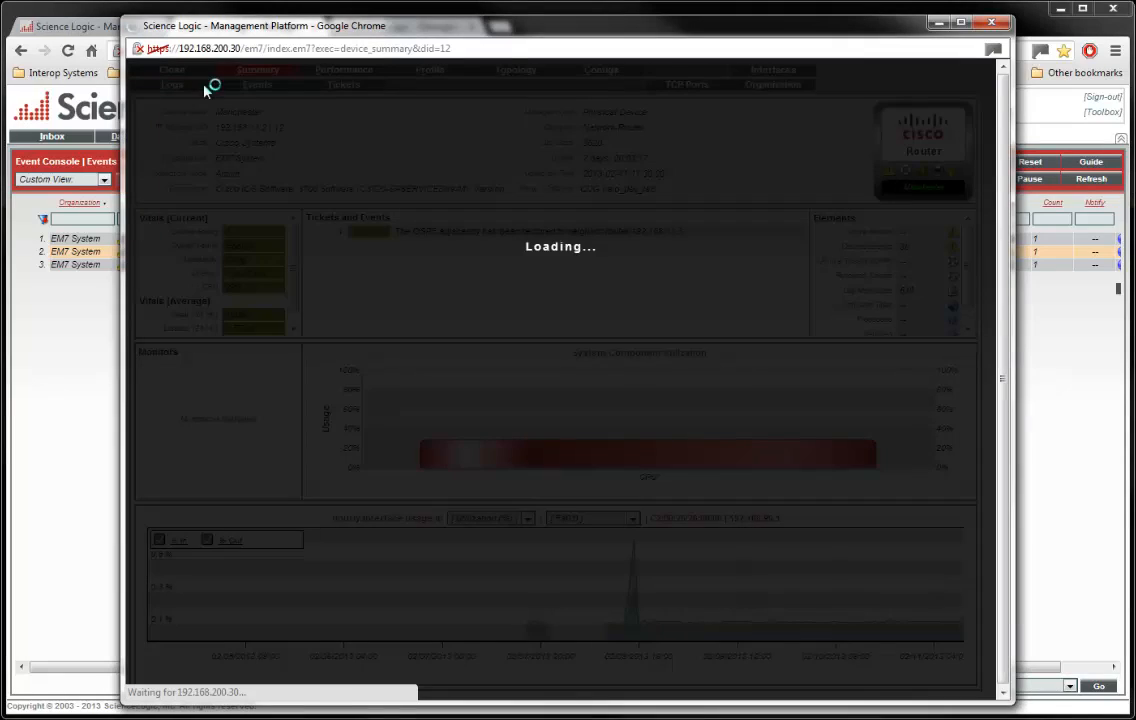